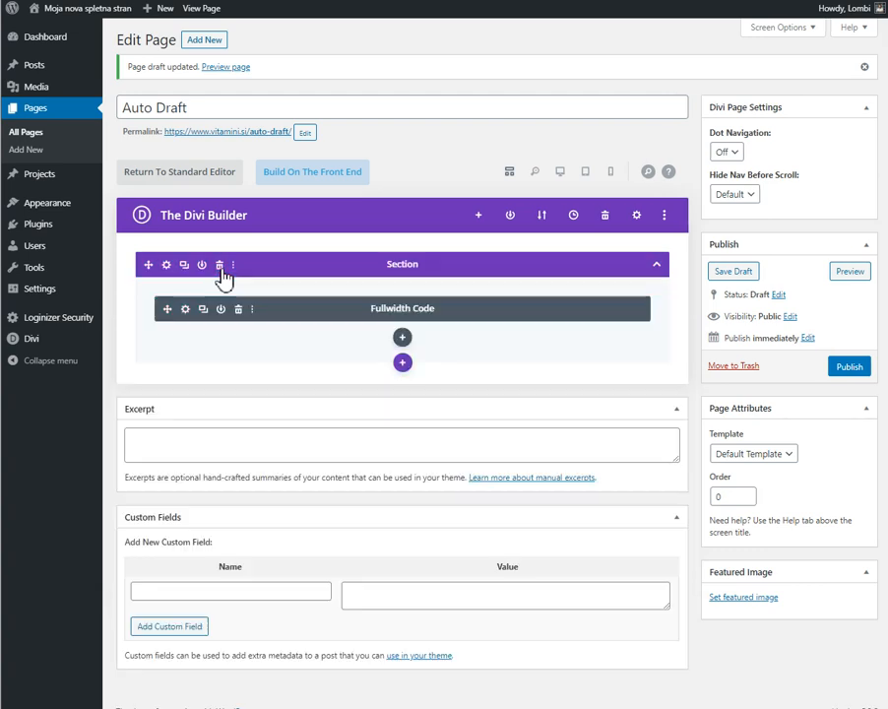
# Delete the section holding the Fullwidth Code module and start building the page from scratch on the front end
pyautogui.click(221, 267)
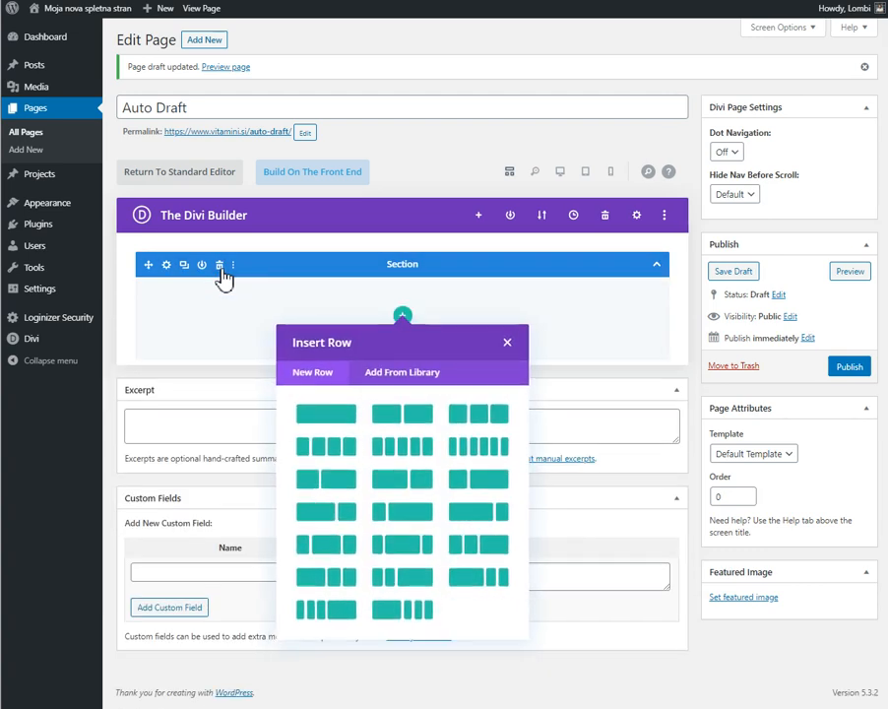
pyautogui.click(508, 344)
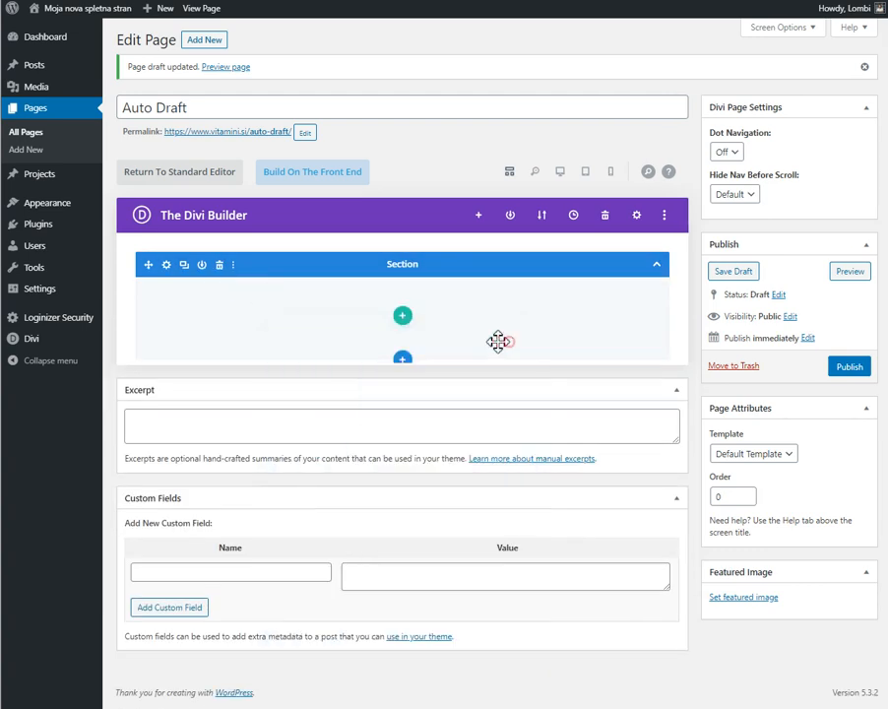
pyautogui.click(326, 177)
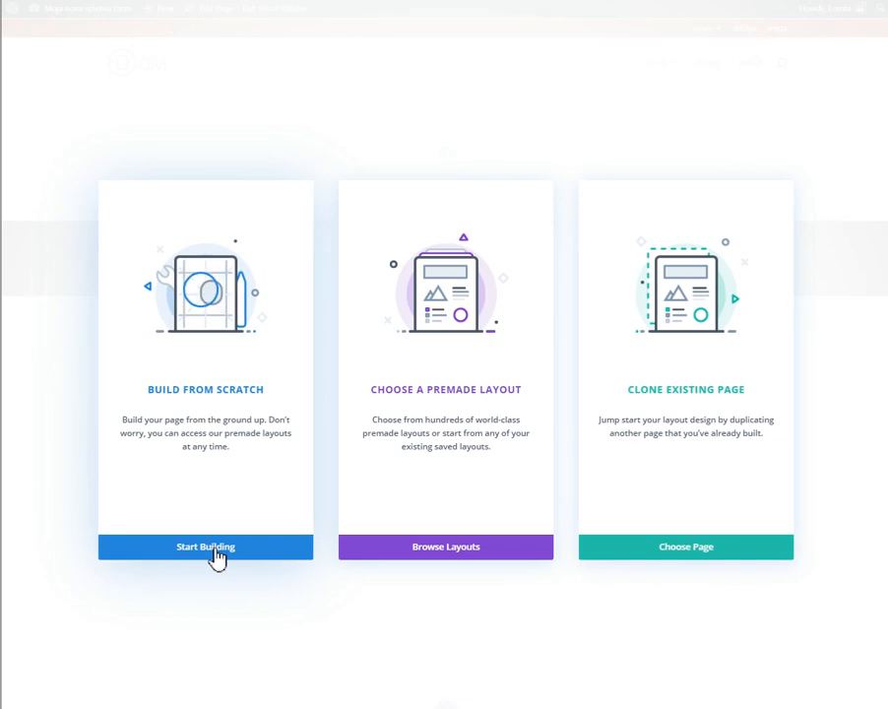
pyautogui.click(215, 556)
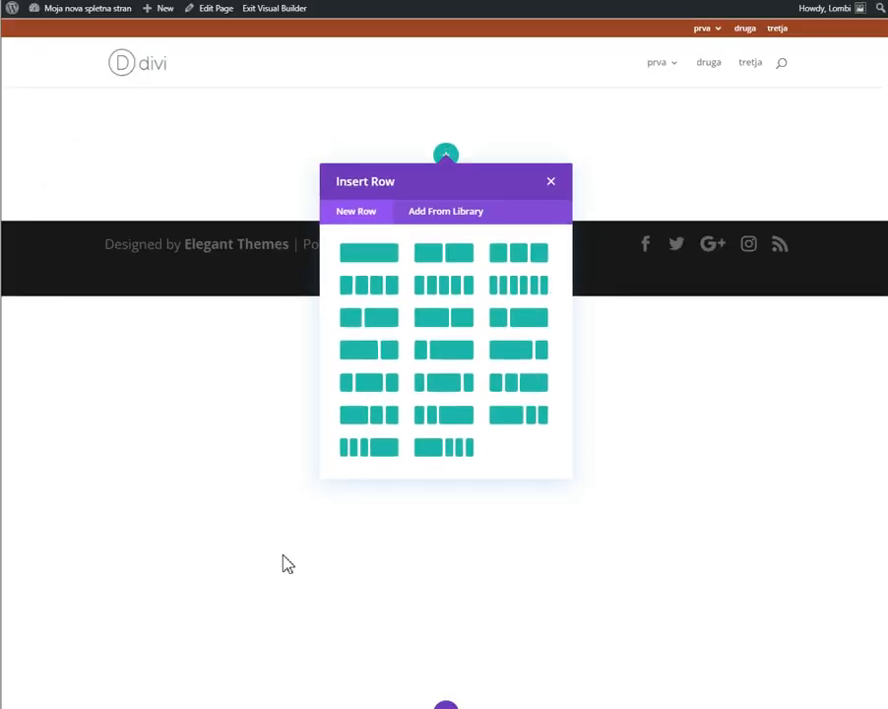
pyautogui.click(552, 184)
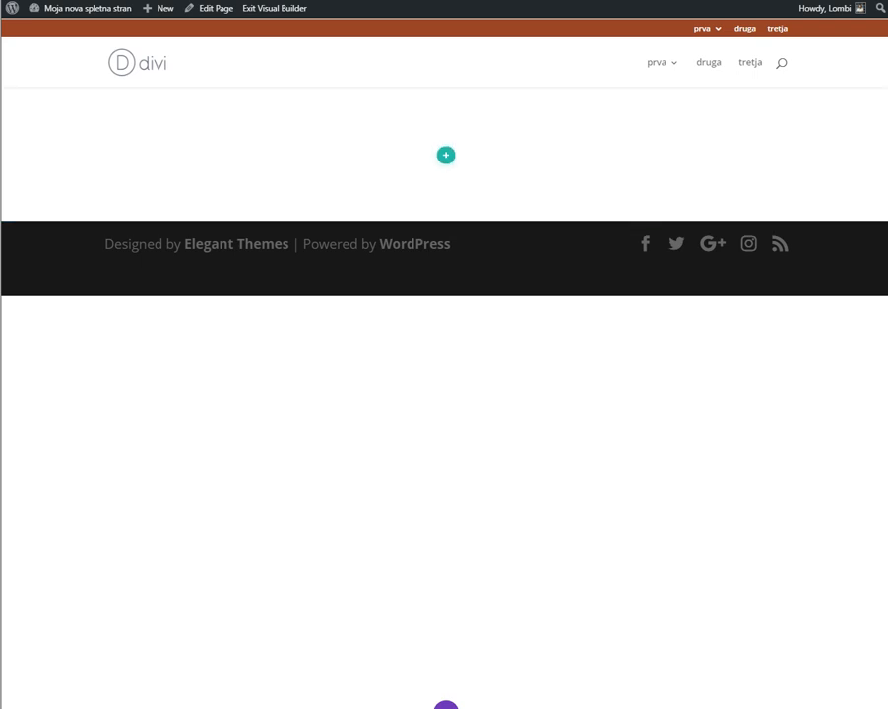
# Copy the placeholder text from hipsum.txt in EditPad Lite, then insert a single-column row with a Text module in the page builder
pyautogui.hotkey('alt', 'Tab')
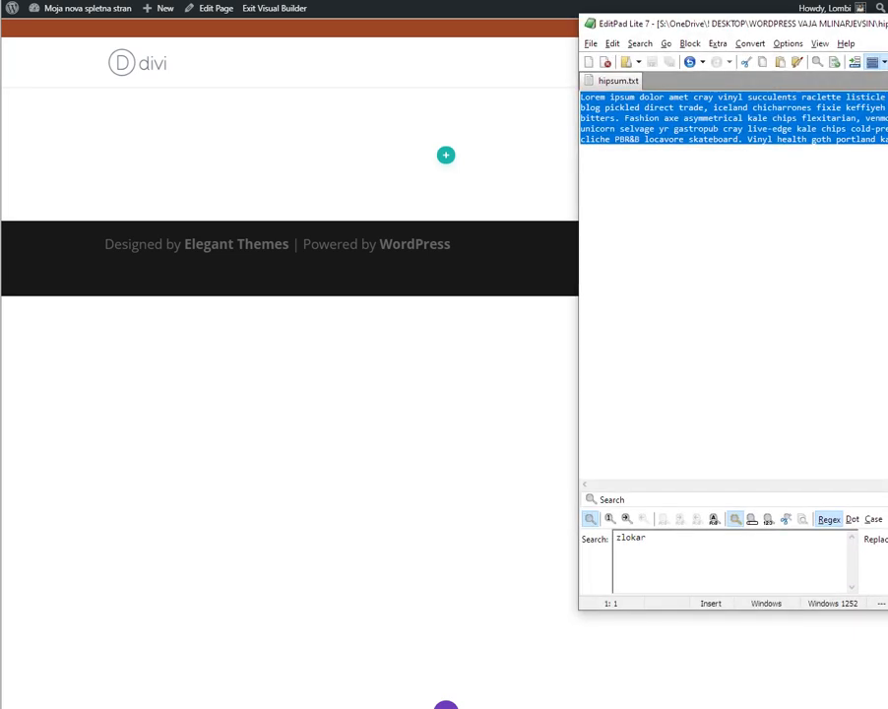
pyautogui.hotkey('alt', 'Tab')
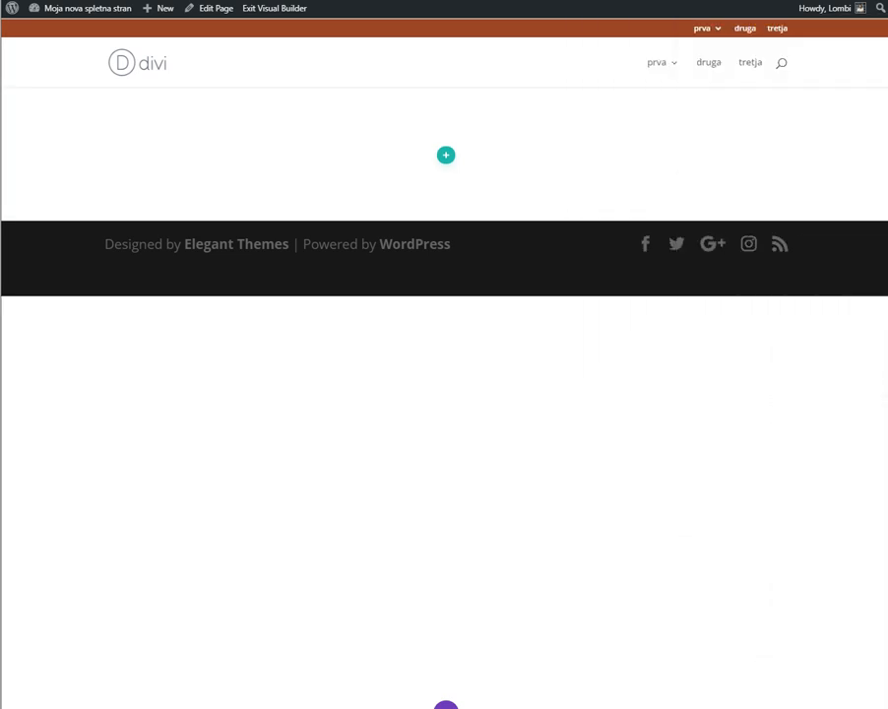
pyautogui.click(446, 158)
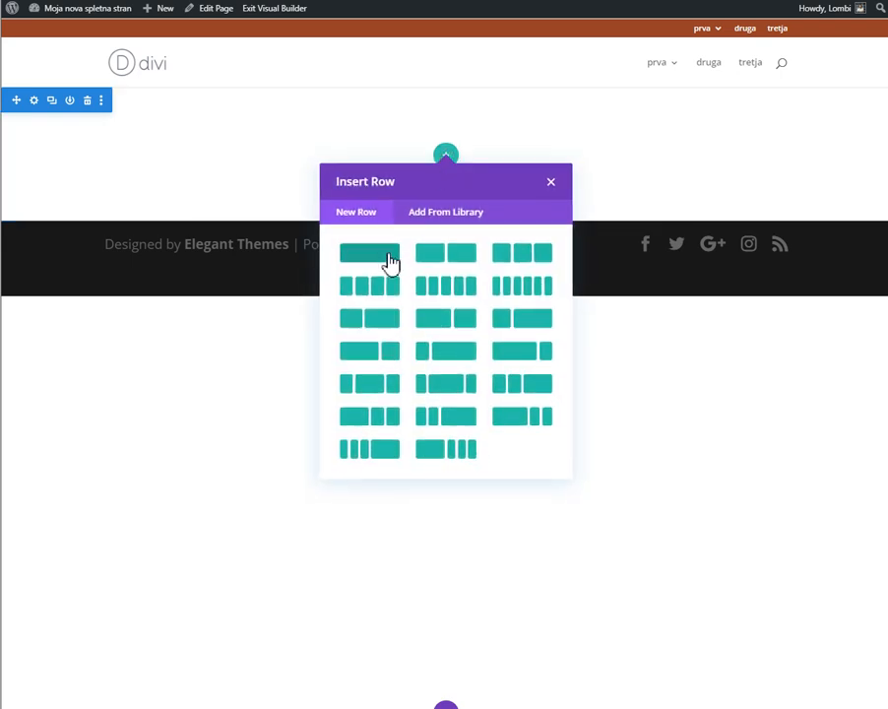
pyautogui.click(379, 254)
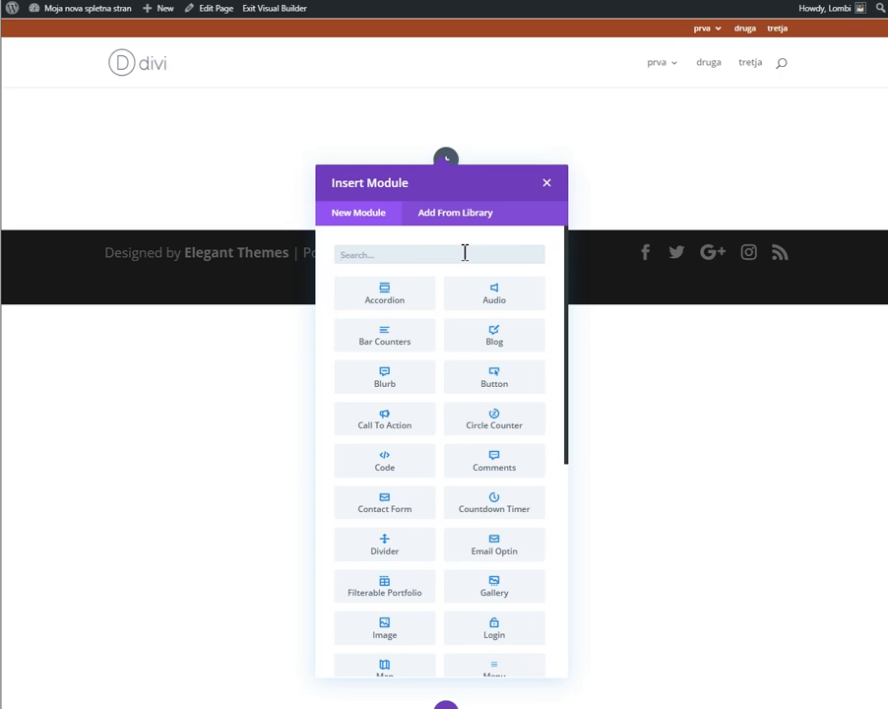
pyautogui.write('tex')
pyautogui.click(388, 304)
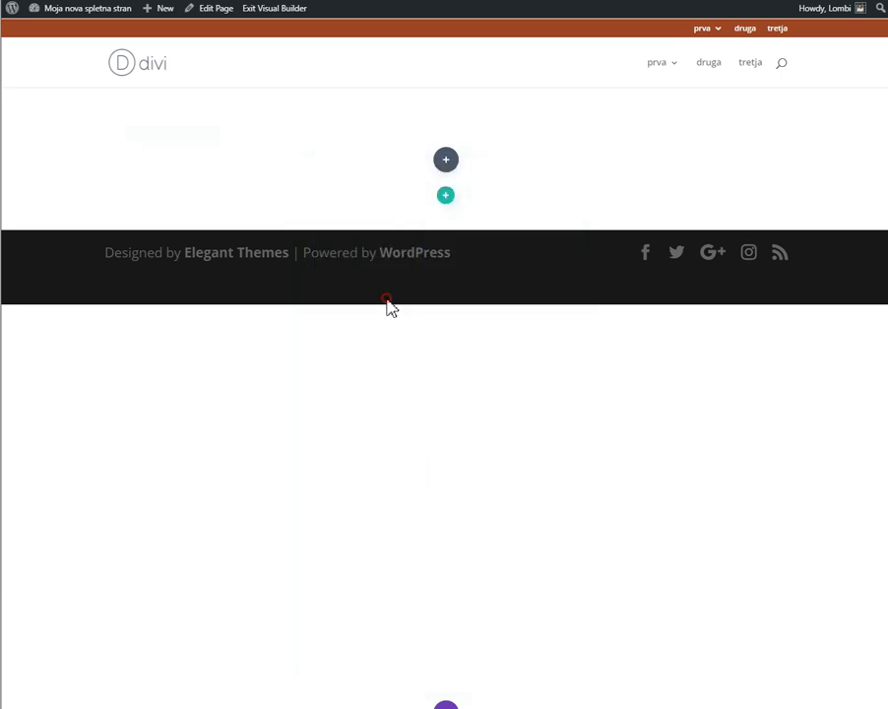
# Replace the Text module's default body with the copied "Lorem ipsum dolor amet" paragraph and save the module
pyautogui.tripleClick(215, 300)
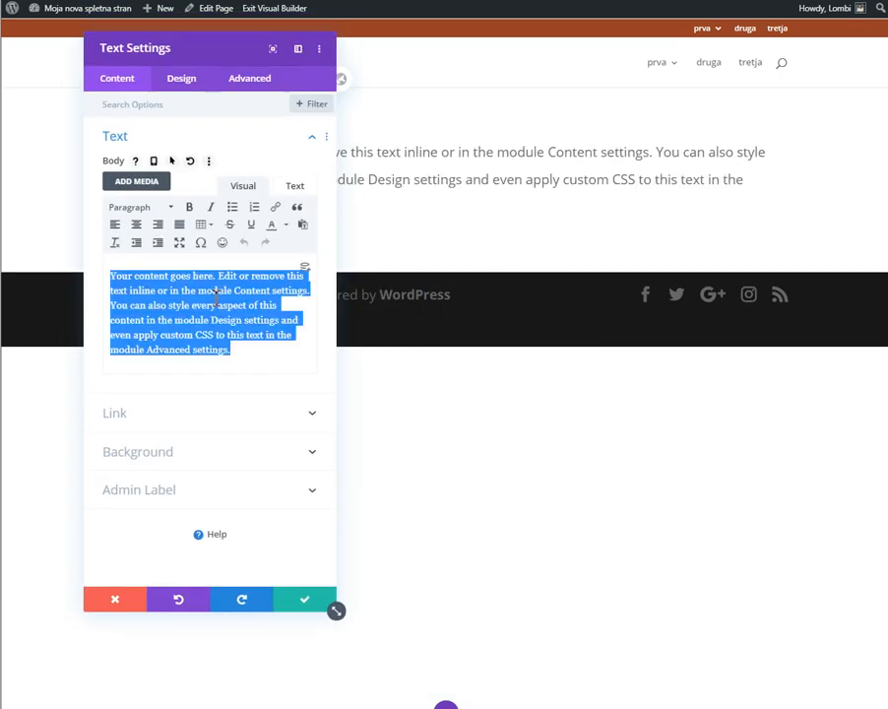
pyautogui.write("Lorem ipsum dolor amet cray vinyl succulents raclette listicle pabst +1 etsy selfies edison bulb mlkshk. Tacos blog pickled direct trade, iceland chicharrones fixie keffiyeh you probably haven't heard of them mlkshk cred bitters. Fashion axe asymmetrical kale chips flexitarian, venmo kombucha copper mug beard. Pitchfork iceland unicorn selvage yr gastropub cray live-edge kale chips cold-pressed. Raclette flannel lumbersexual, letterpress cliche PBR&B locavore skateboard. Vinyl health goth portland kale chips four loko art party.")
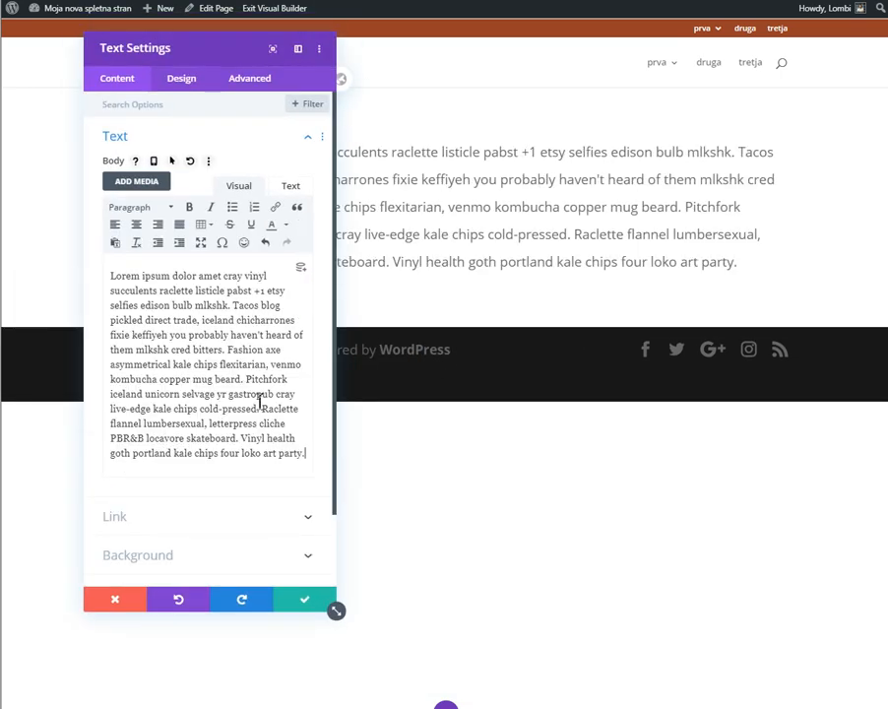
pyautogui.click(297, 603)
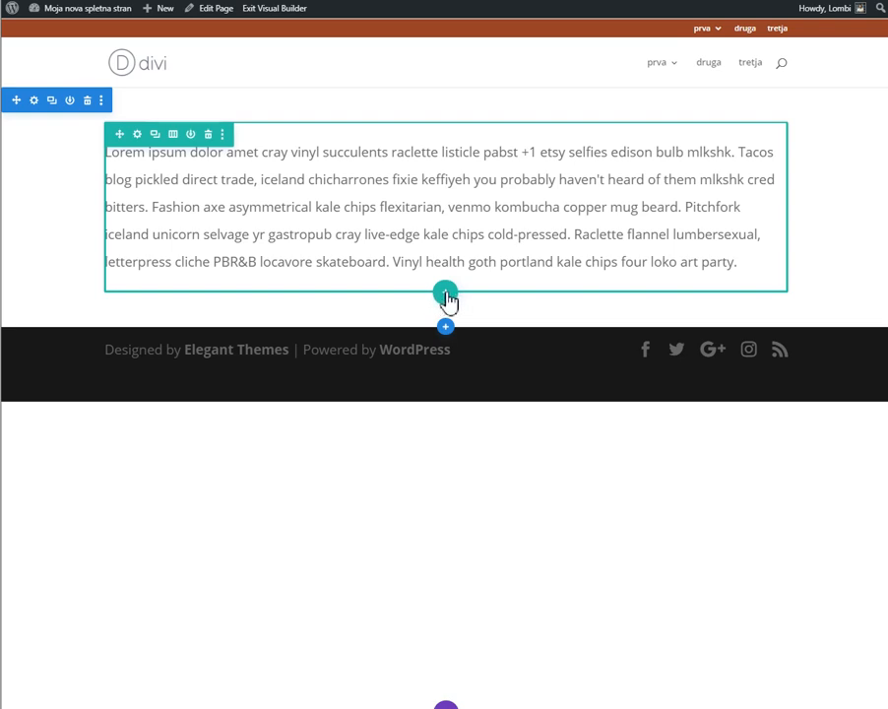
# Insert a row with two equal columns below the text row and add an Image module to its first column
pyautogui.click(446, 294)
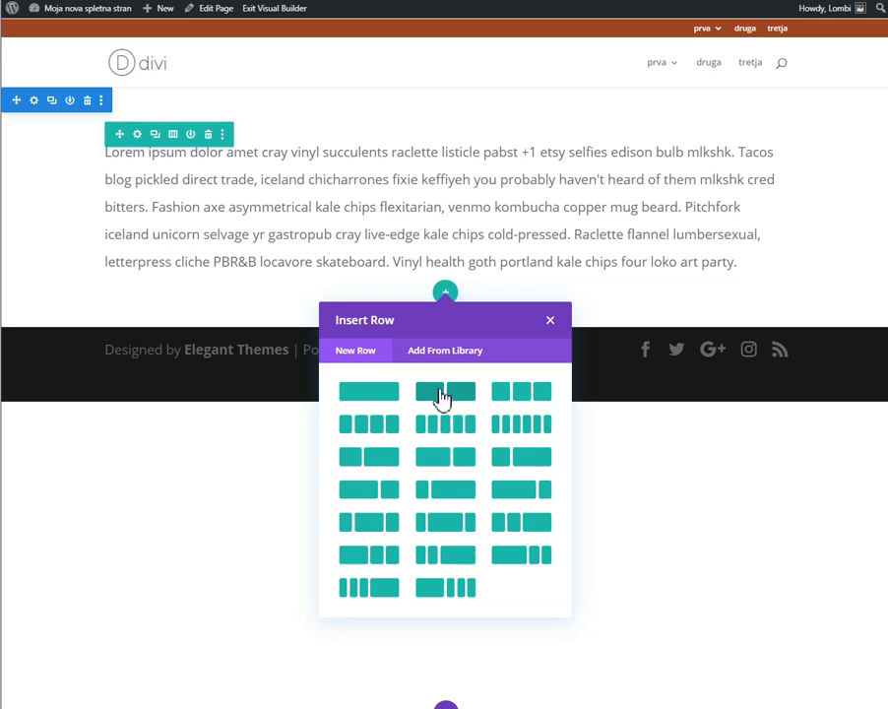
pyautogui.click(446, 398)
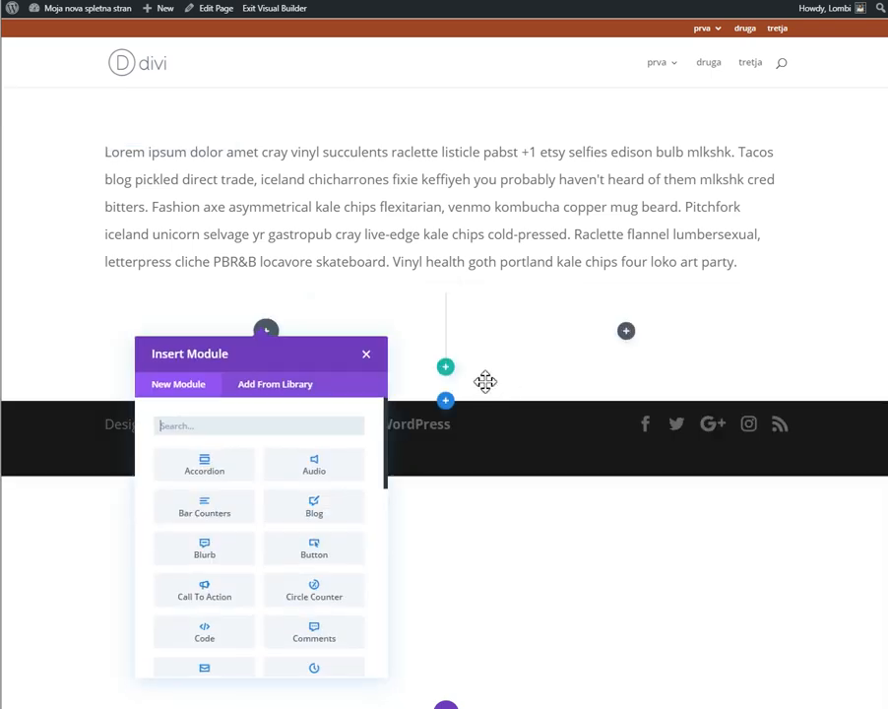
pyautogui.write('image')
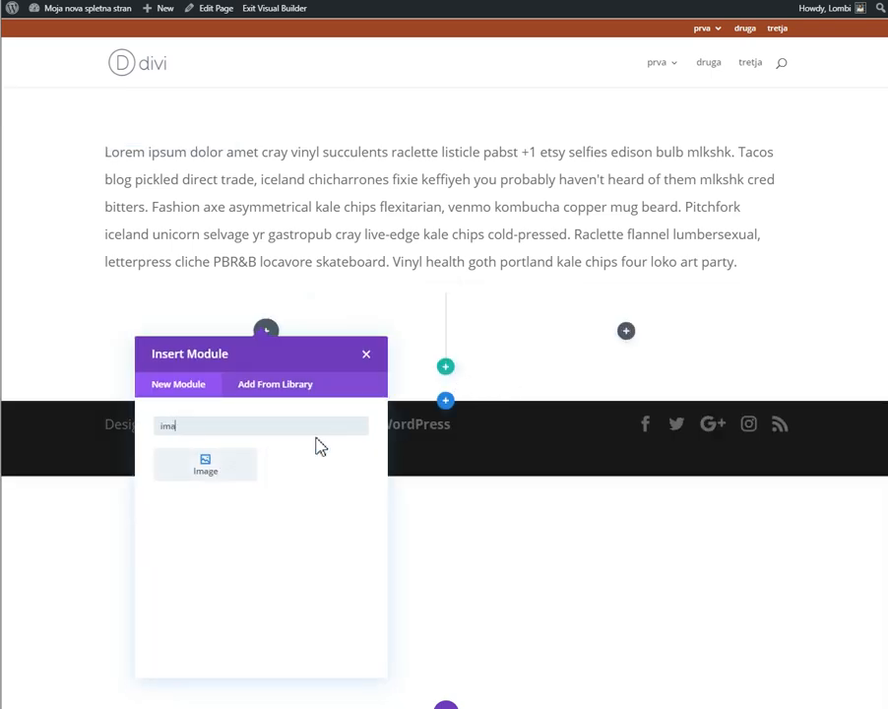
pyautogui.click(200, 469)
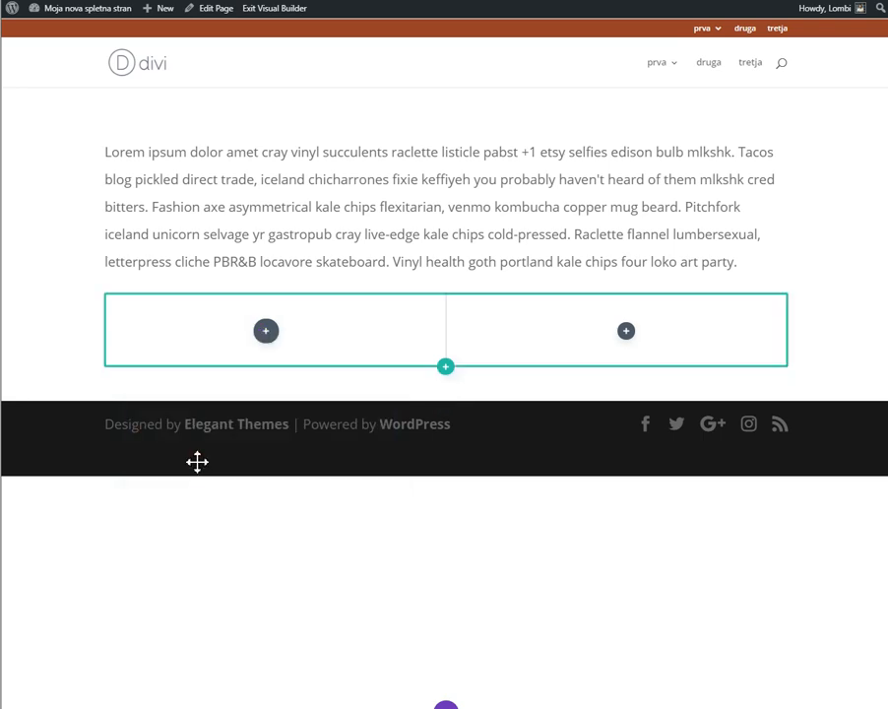
# Upload pizza.jpg from the computer as the Image module's picture and save the module
pyautogui.click(201, 250)
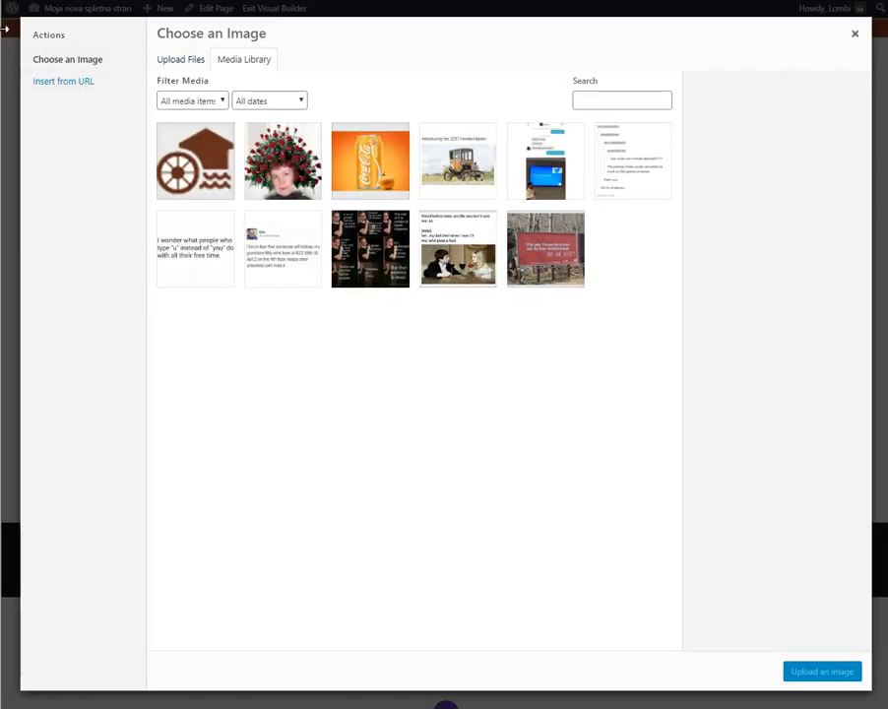
pyautogui.click(183, 63)
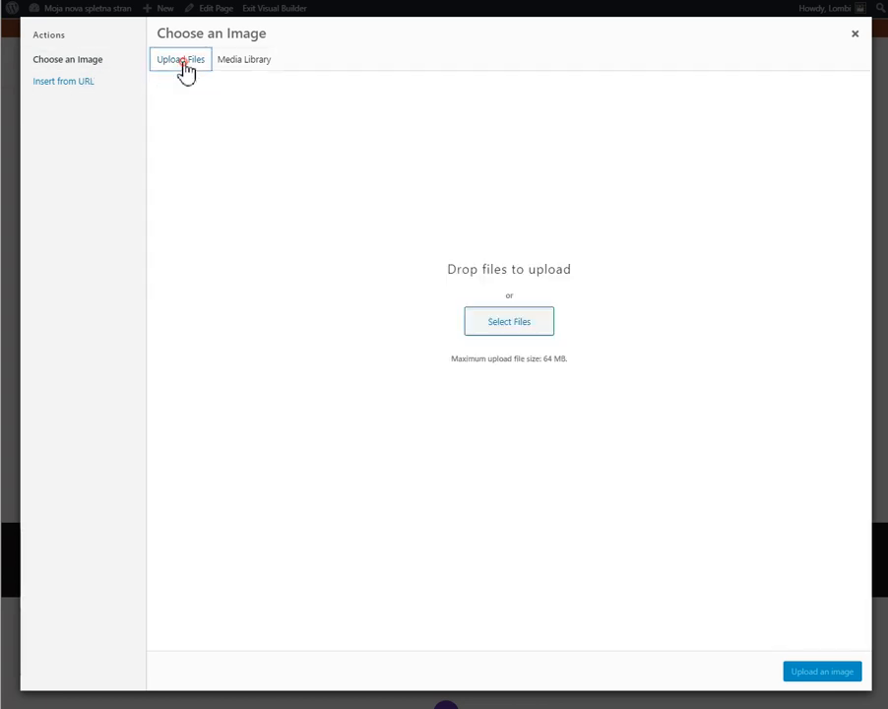
pyautogui.click(512, 329)
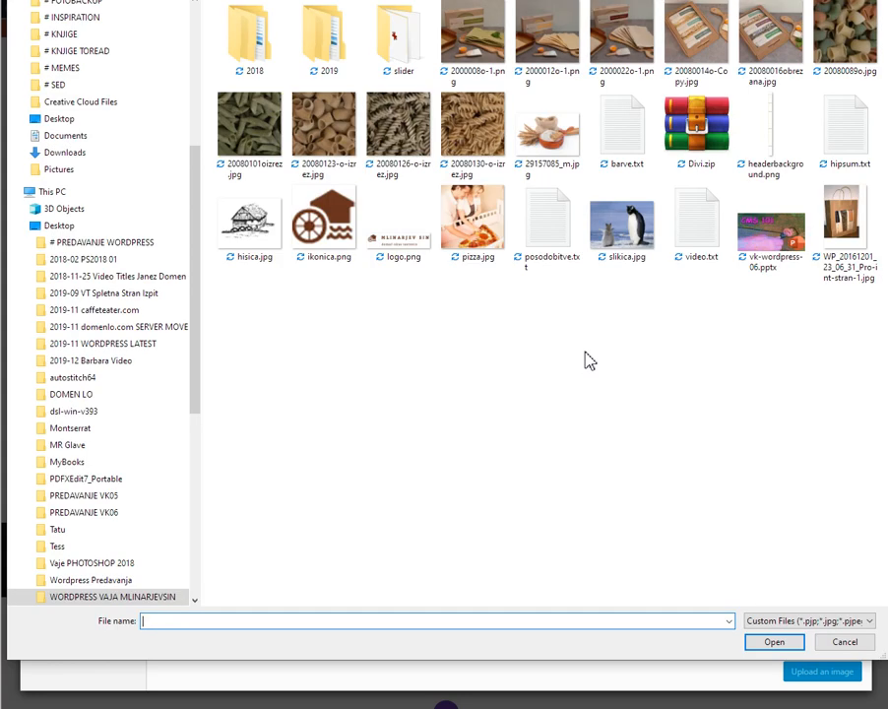
pyautogui.doubleClick(448, 231)
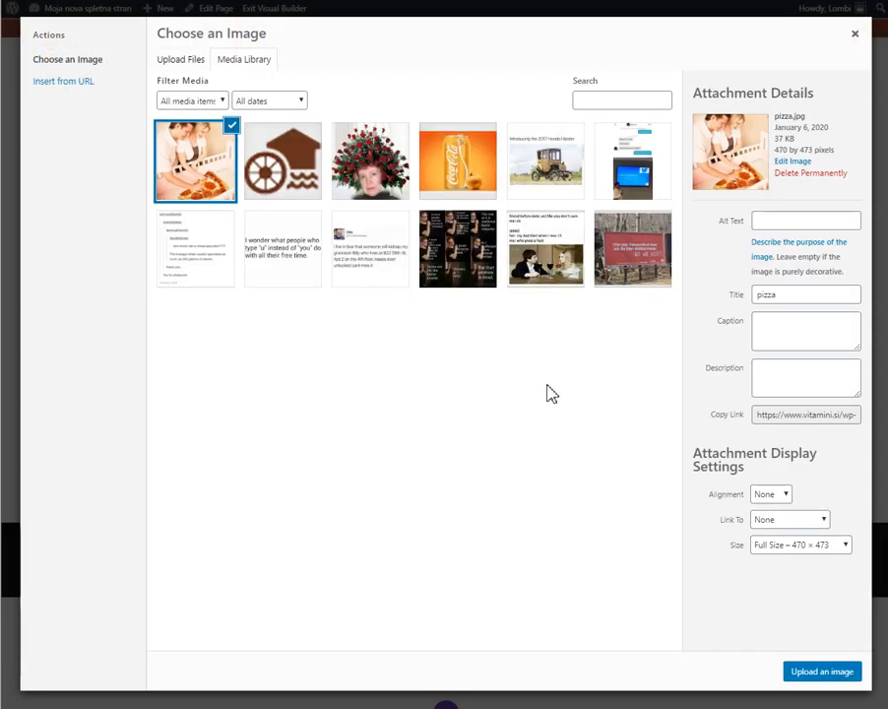
pyautogui.click(816, 671)
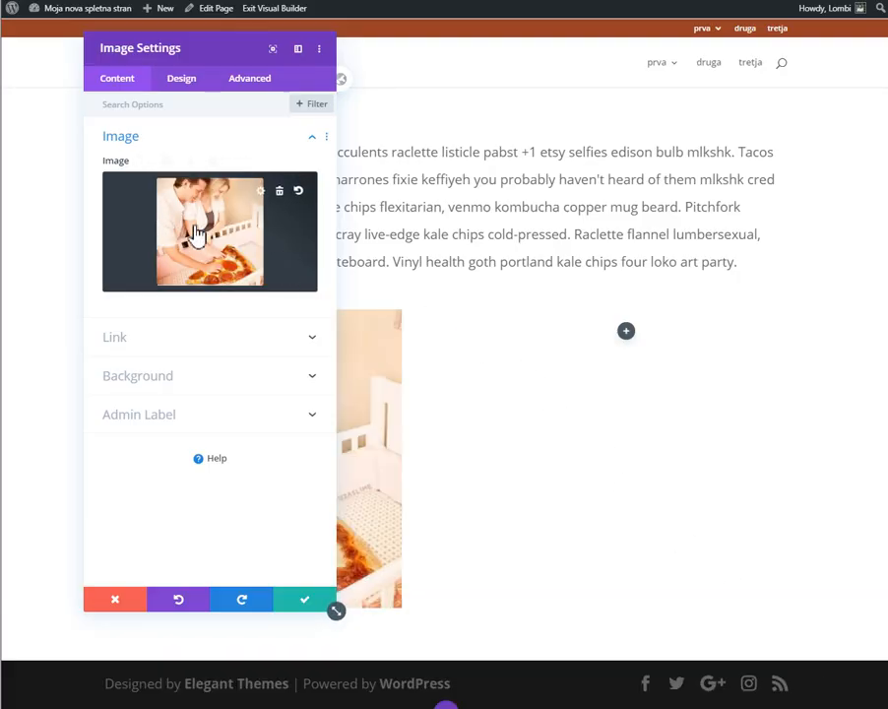
pyautogui.click(297, 603)
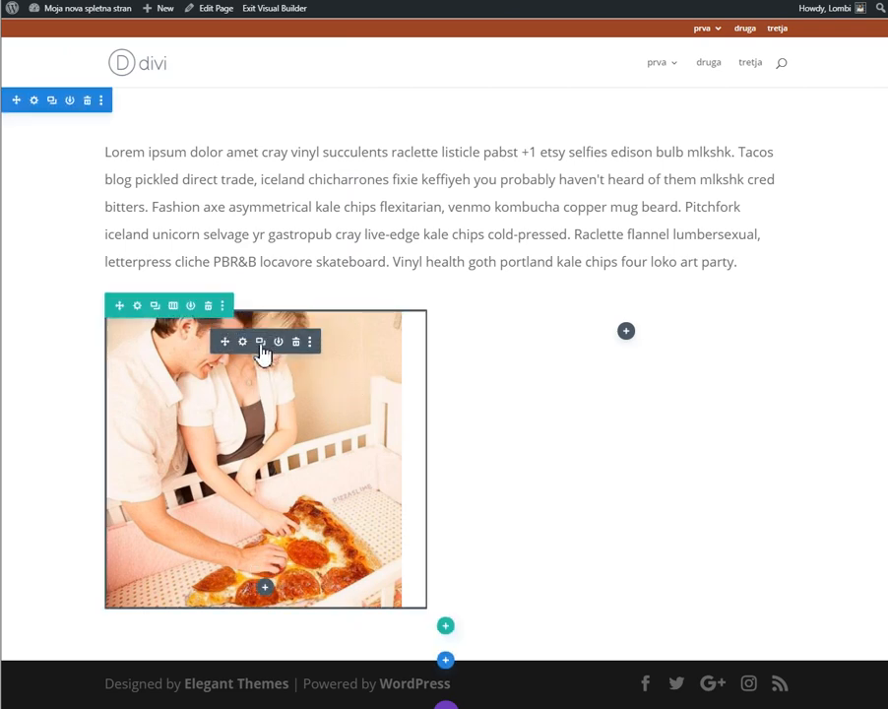
# Duplicate the pizza Image module and move one copy into the row's empty second column
pyautogui.click(261, 342)
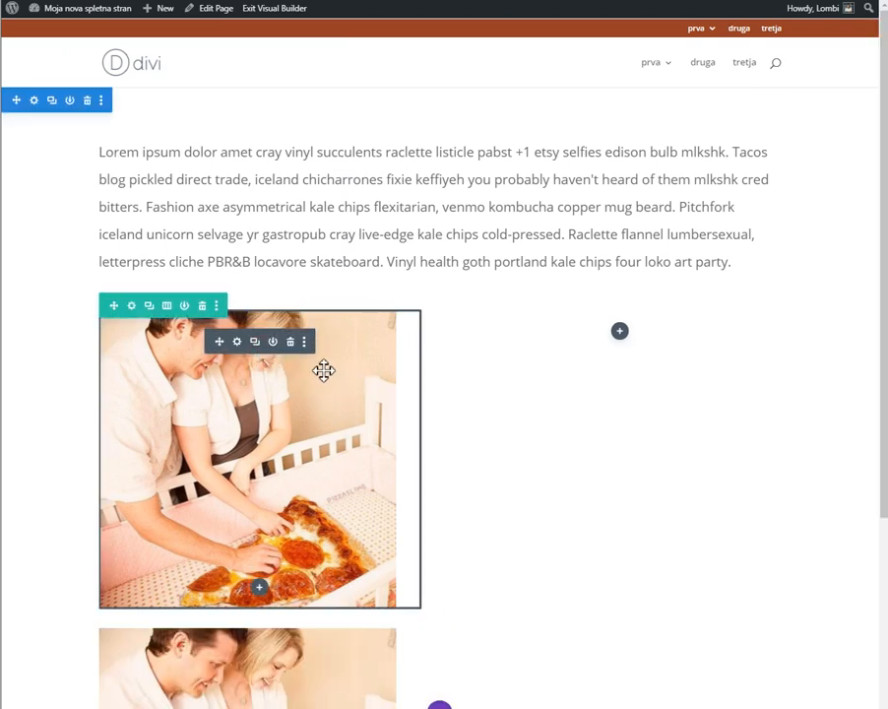
pyautogui.scroll(-2, 183, 551)
pyautogui.moveTo(221, 502); pyautogui.dragTo(703, 343)
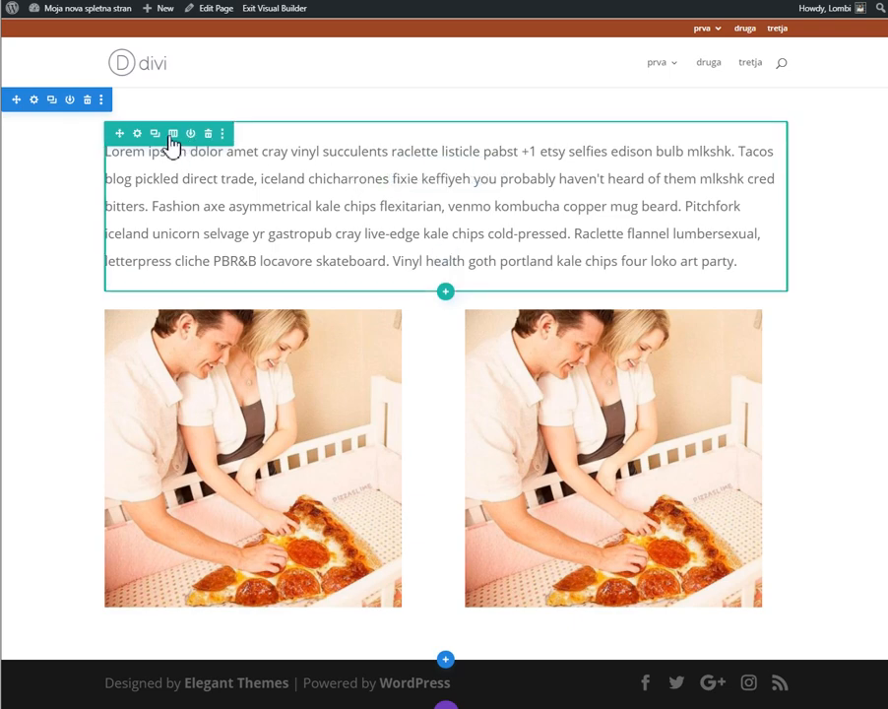
# Duplicate the text row and move one copy below the row of pizza images
pyautogui.click(154, 134)
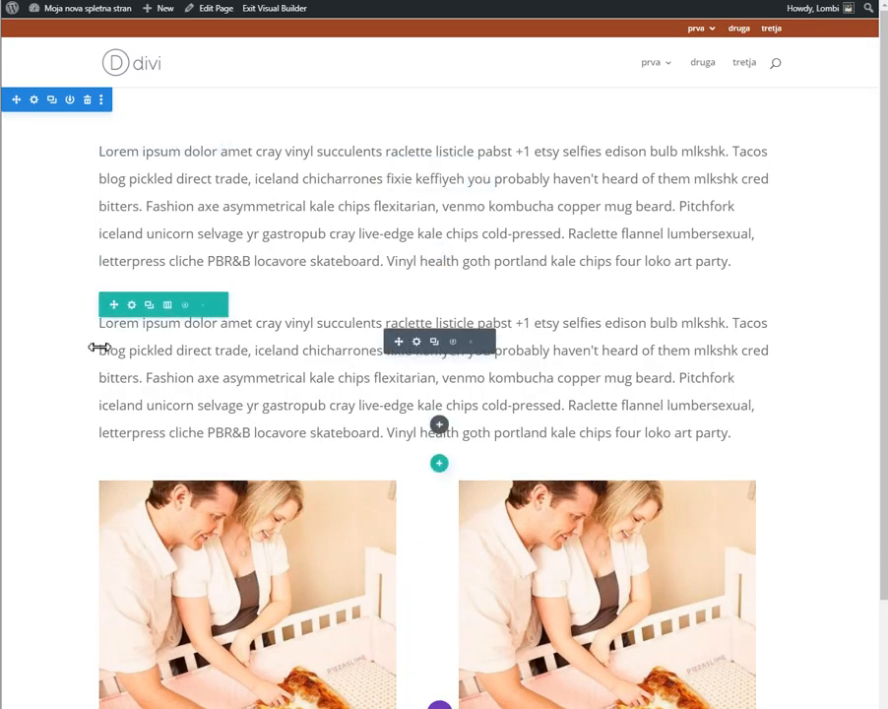
pyautogui.scroll(-2, 128, 325)
pyautogui.moveTo(114, 148); pyautogui.dragTo(131, 633)
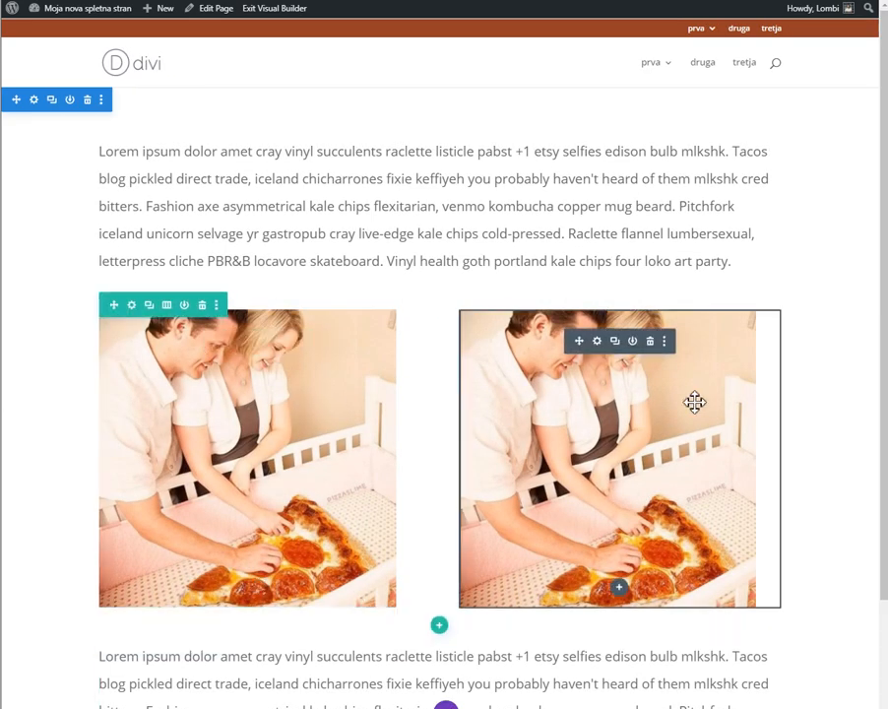
pyautogui.scroll(-2, 694, 402)
pyautogui.scroll(2, 694, 402)
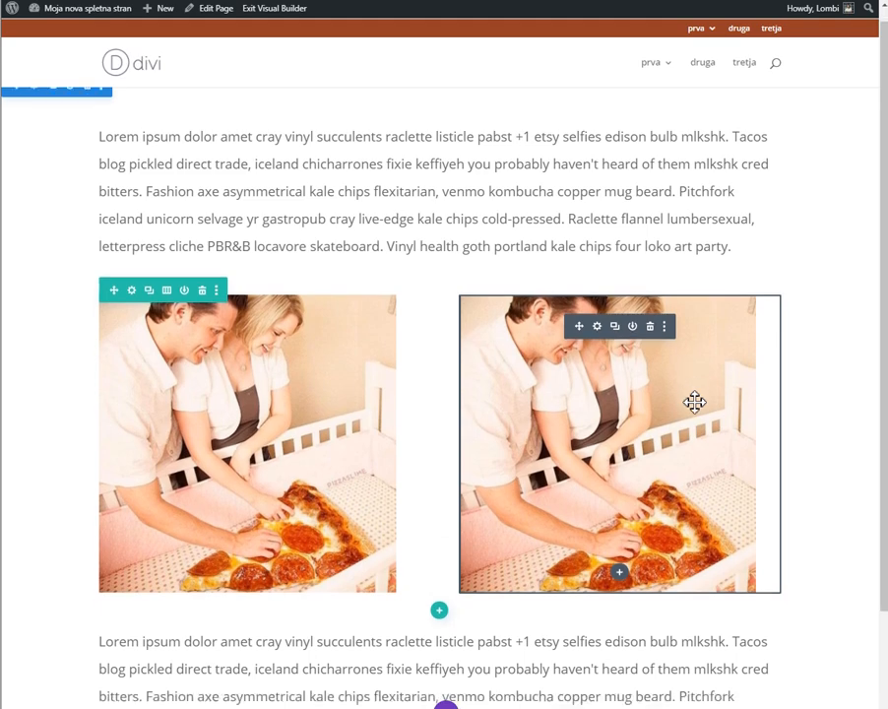
pyautogui.scroll(-2, 695, 401)
pyautogui.scroll(2, 694, 401)
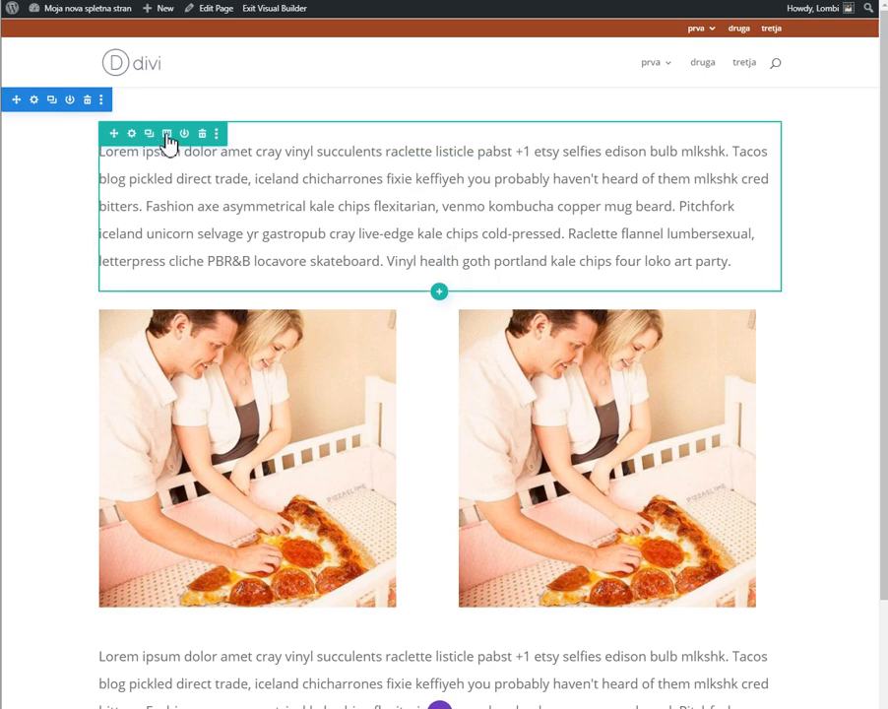
# Change the upper text row to three equal columns and move its Text module into the middle column
pyautogui.click(167, 135)
pyautogui.click(240, 205)
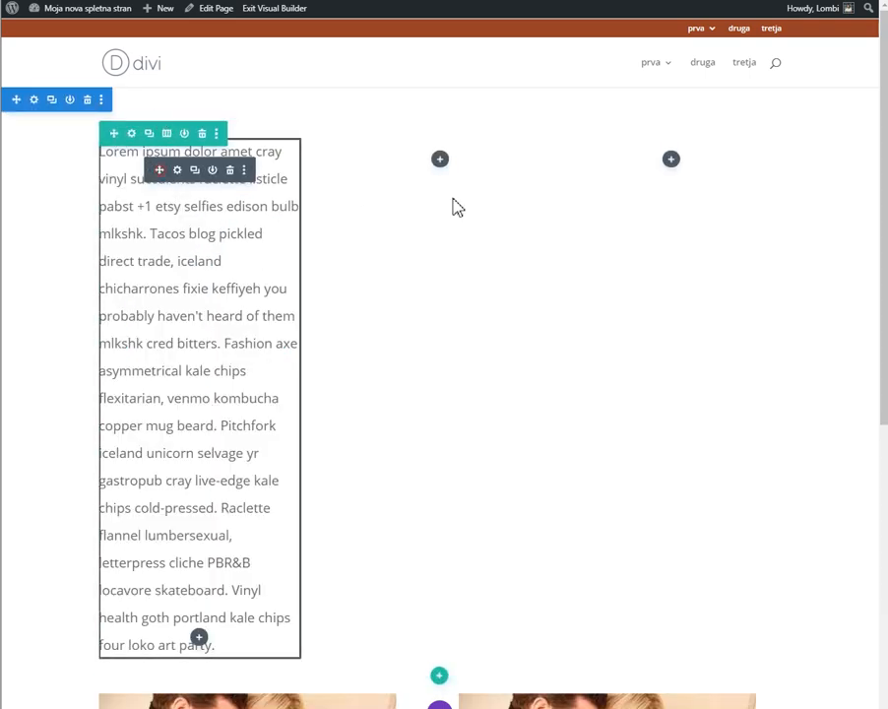
pyautogui.moveTo(158, 169); pyautogui.dragTo(513, 197)
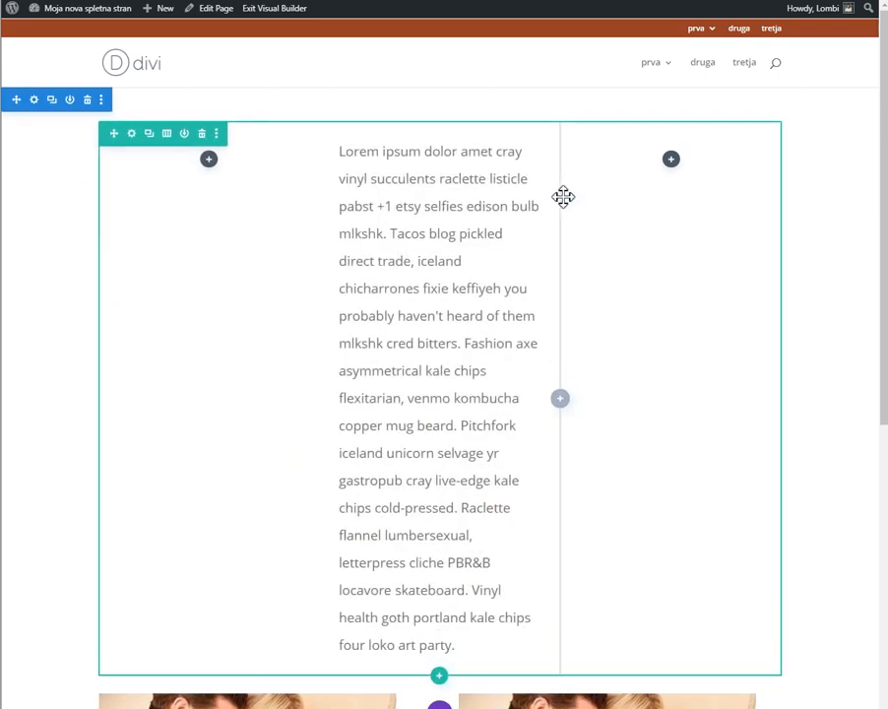
# Change the image row to four equal columns and move the first pizza image into the third column
pyautogui.scroll(-6, 563, 197)
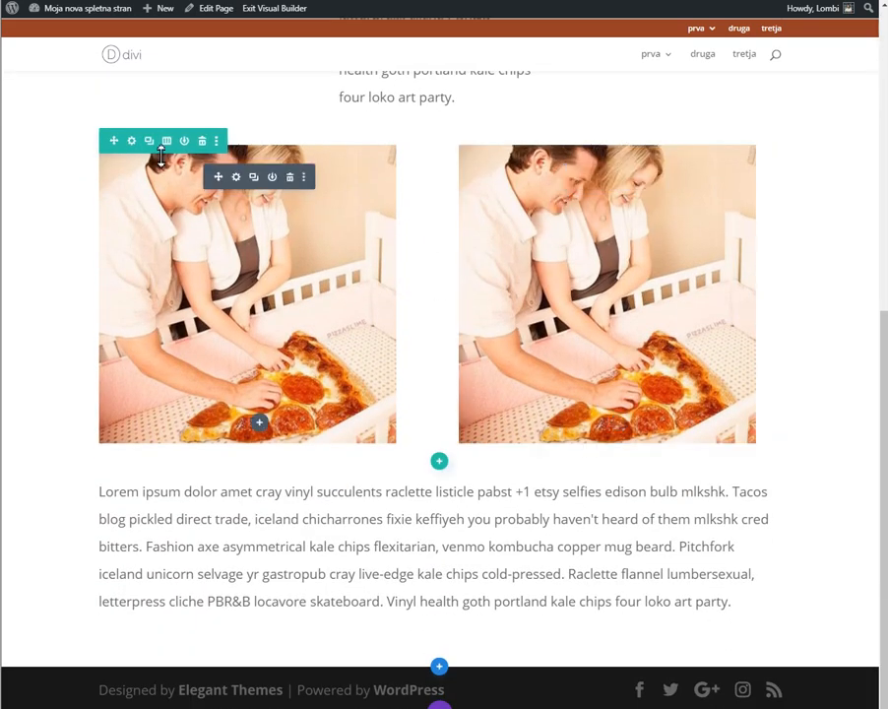
pyautogui.click(167, 141)
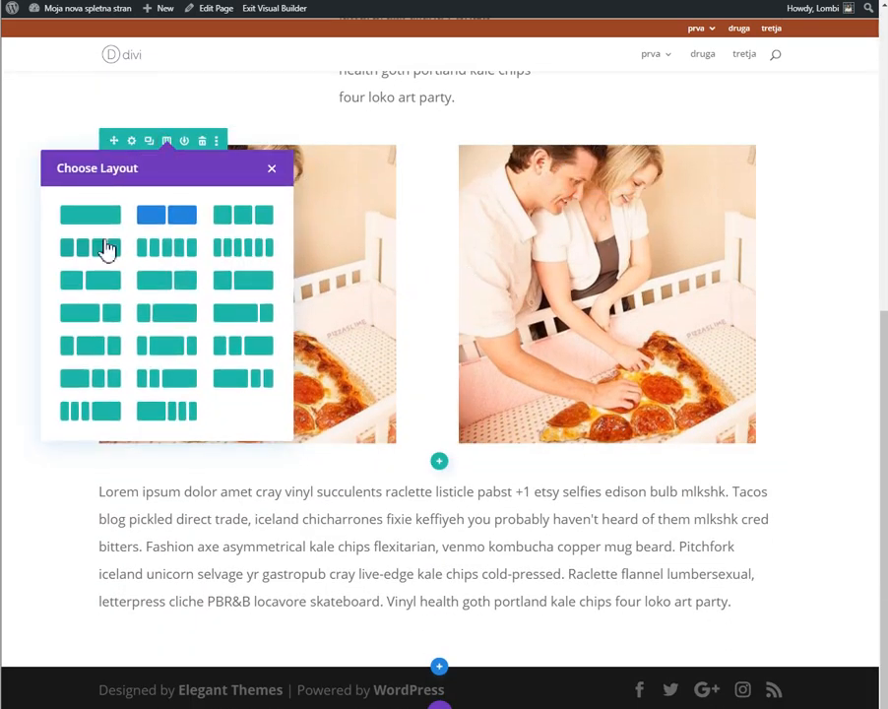
pyautogui.click(106, 252)
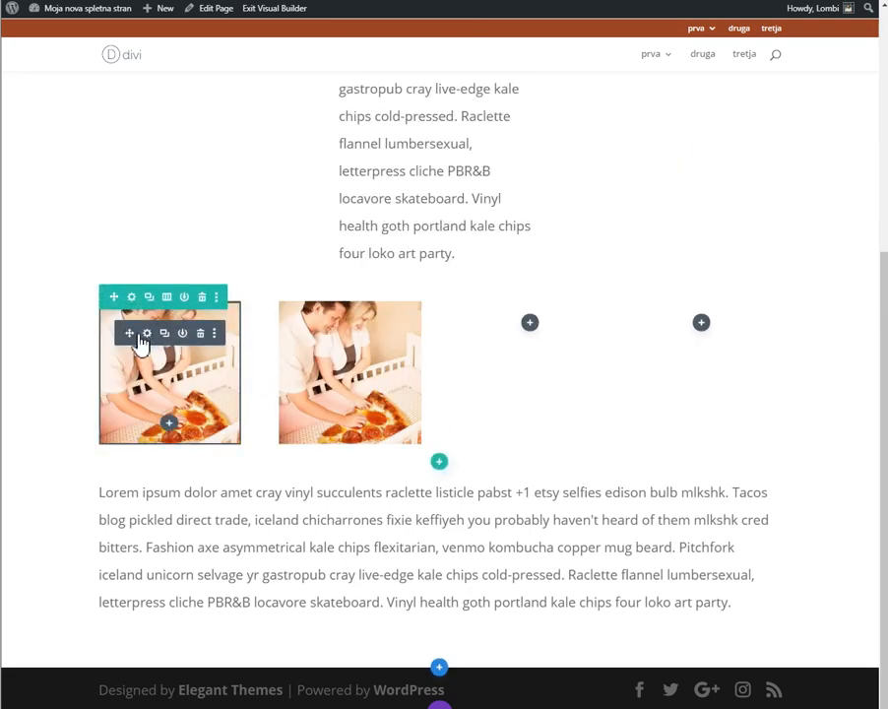
pyautogui.moveTo(139, 342); pyautogui.dragTo(529, 372)
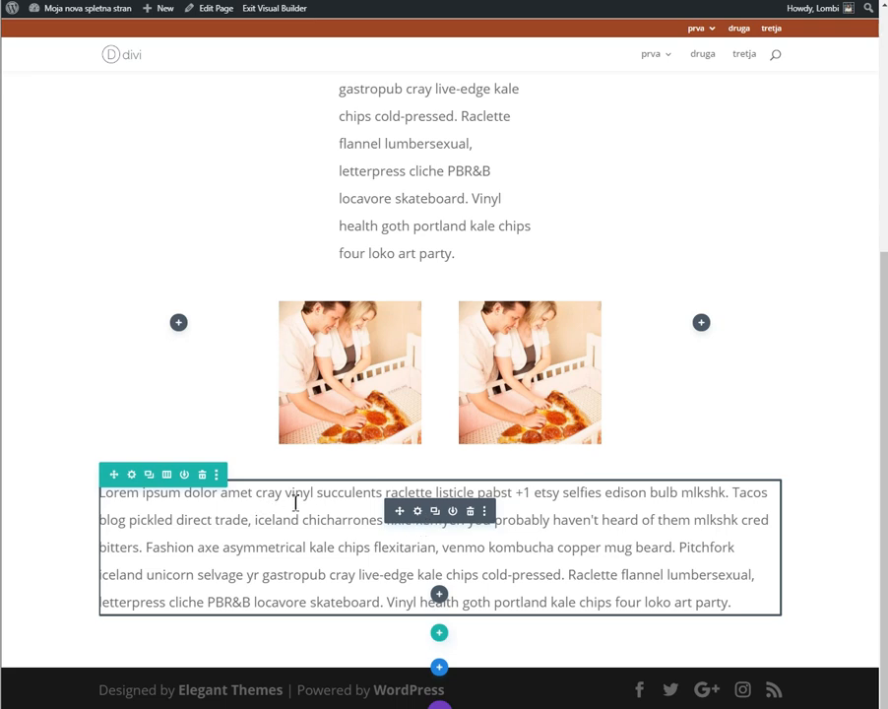
# Change the lower text row to three equal columns and move its Text module into the middle column
pyautogui.click(167, 474)
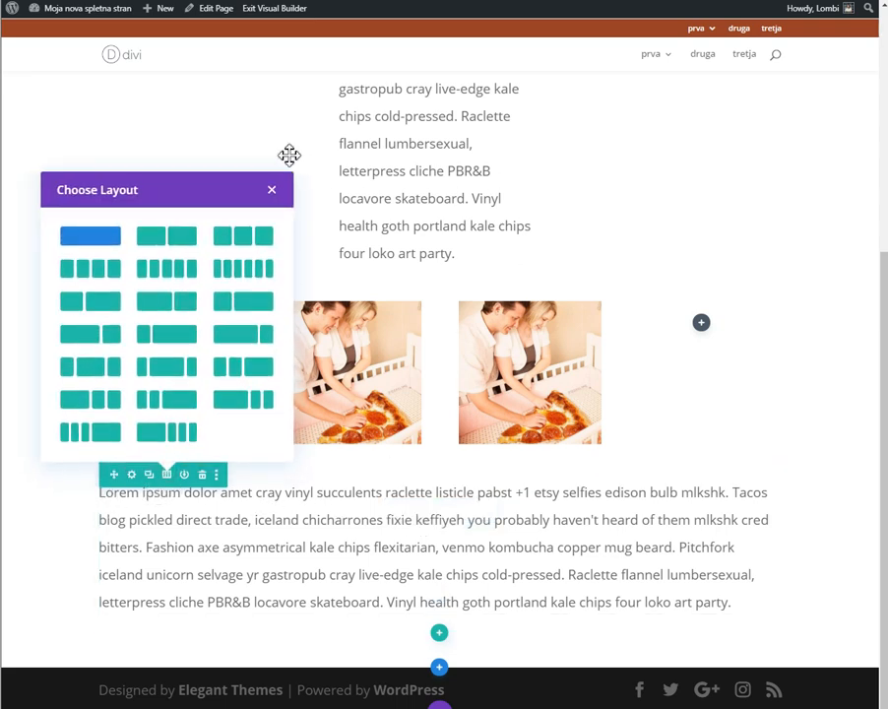
pyautogui.click(239, 235)
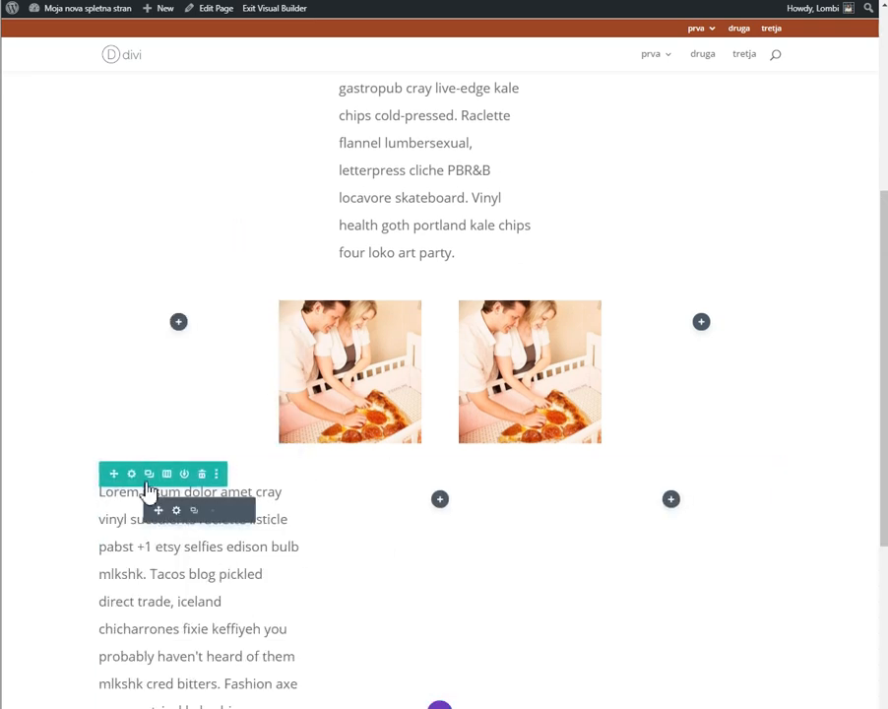
pyautogui.moveTo(157, 507); pyautogui.dragTo(445, 614)
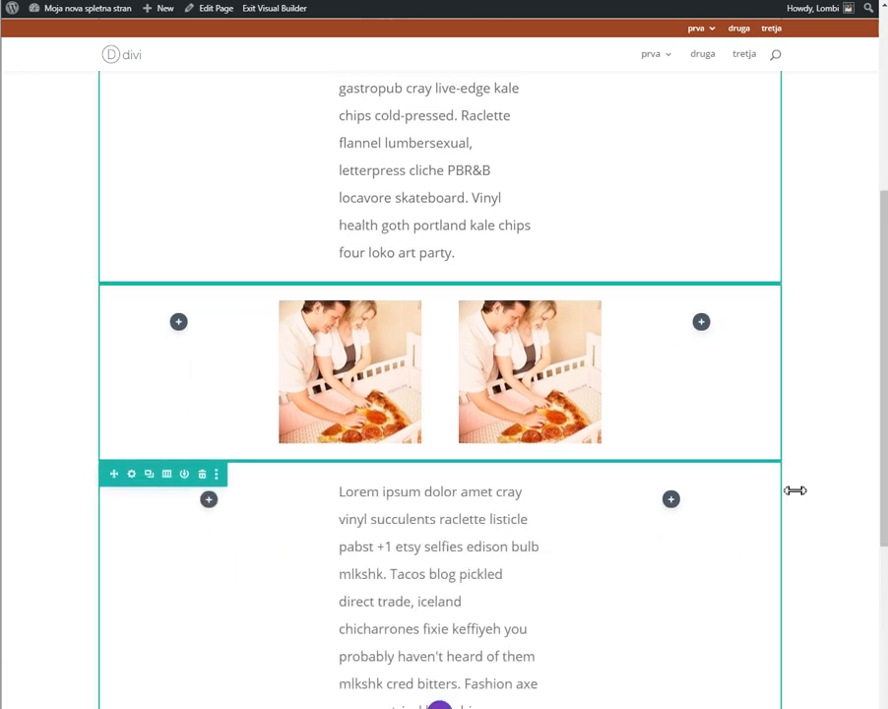
# Open the settings of the Text module in the top row and expand its Text design options
pyautogui.scroll(-4, 570, 530)
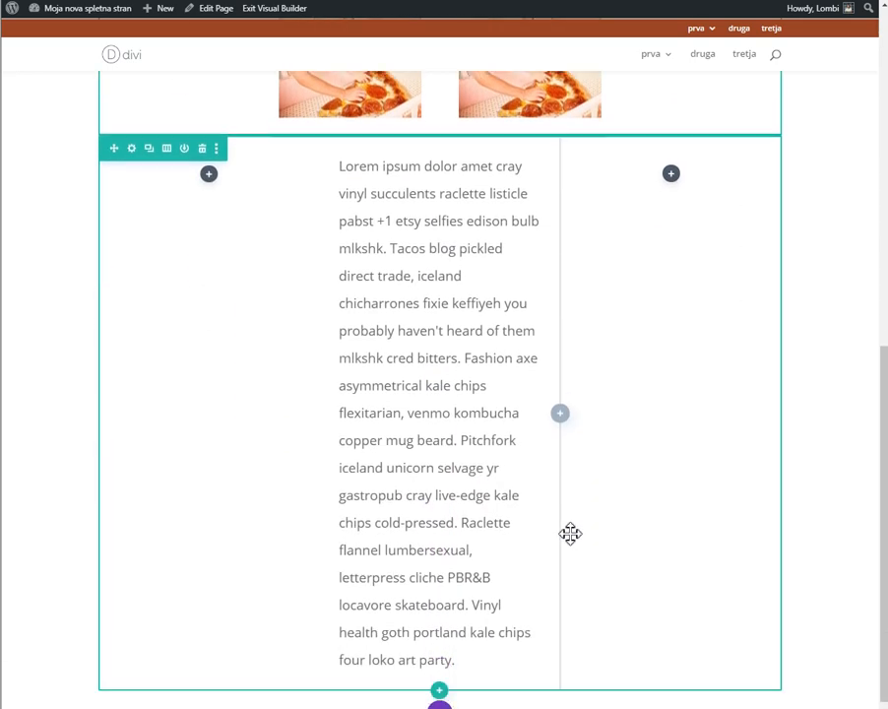
pyautogui.scroll(7, 579, 522)
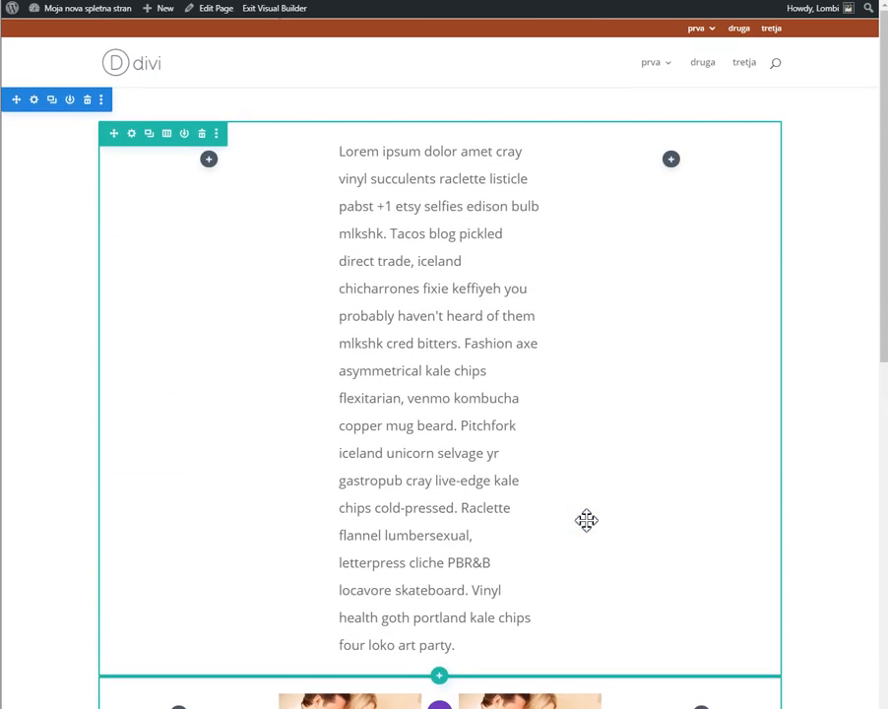
pyautogui.scroll(-5, 583, 518)
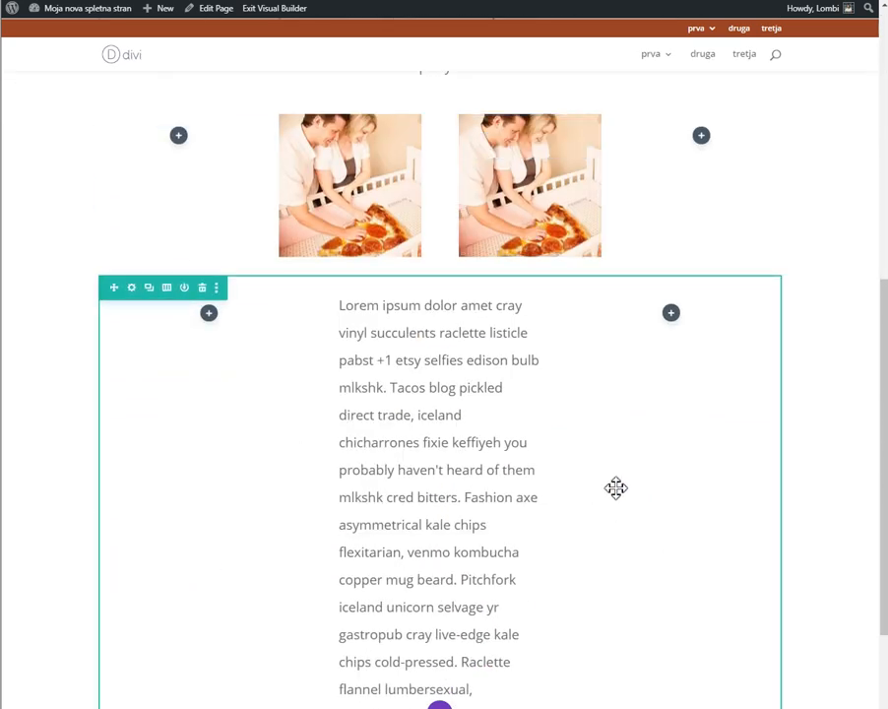
pyautogui.scroll(5, 625, 467)
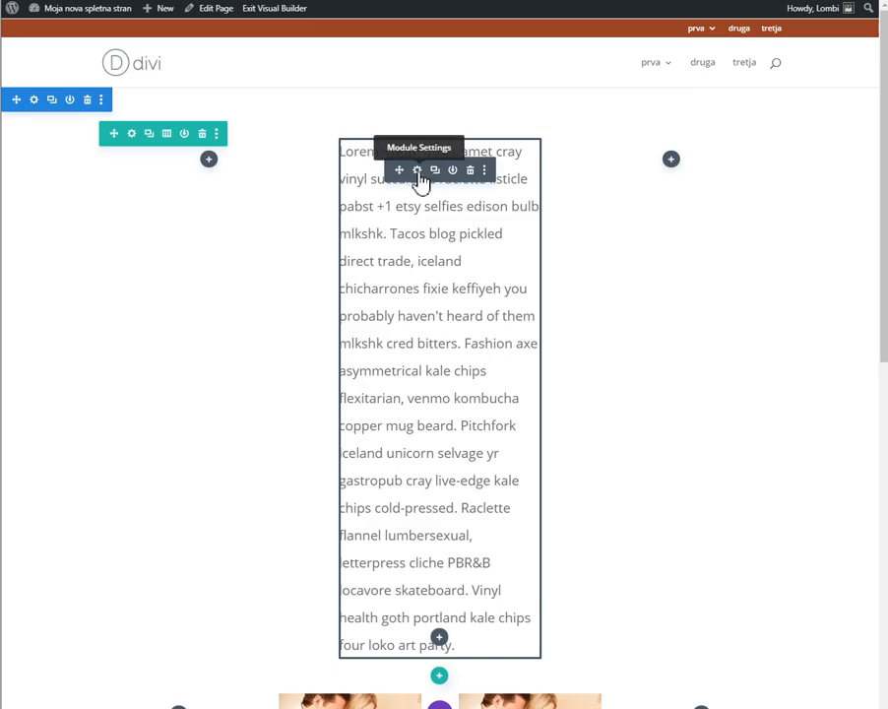
pyautogui.click(419, 175)
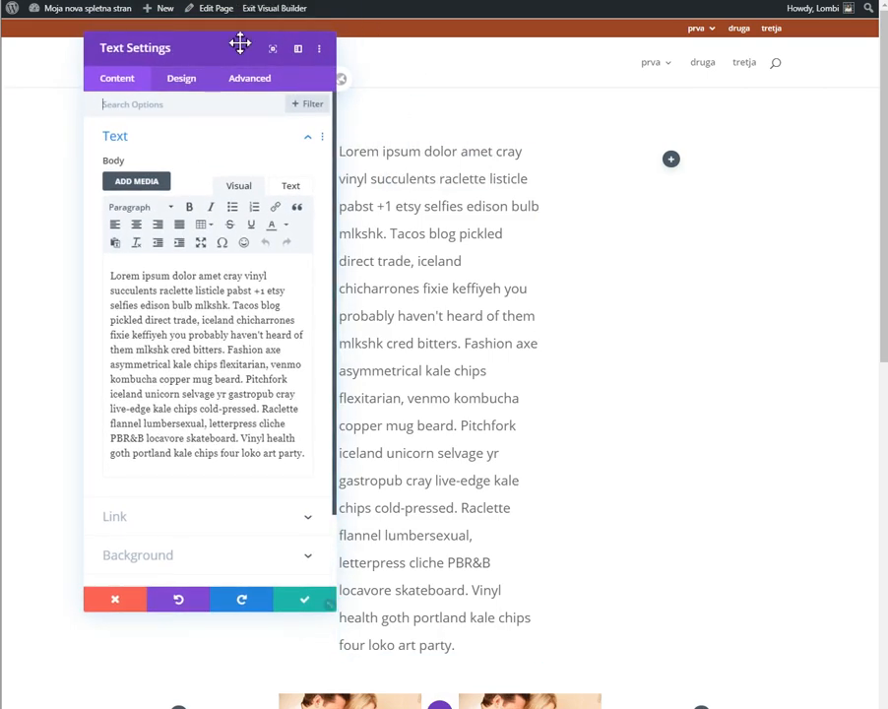
pyautogui.moveTo(237, 46); pyautogui.dragTo(201, 41)
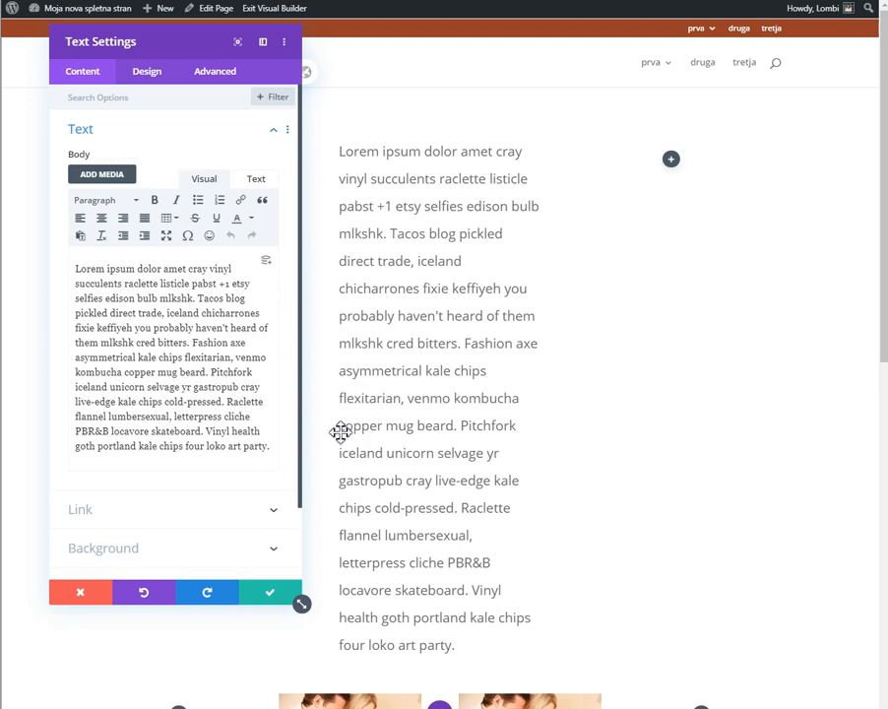
pyautogui.scroll(-2, 208, 350)
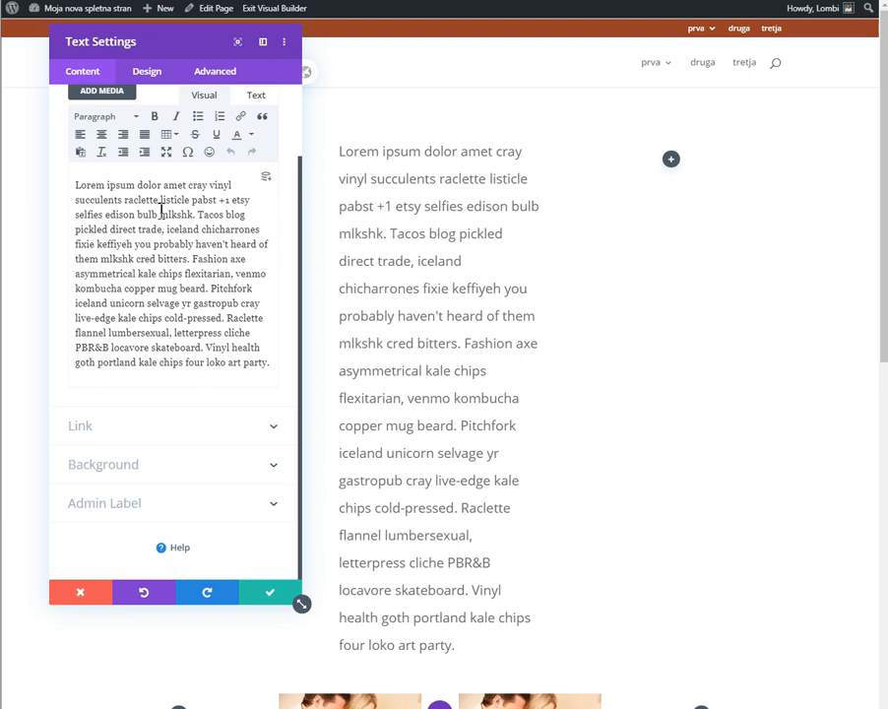
pyautogui.click(147, 71)
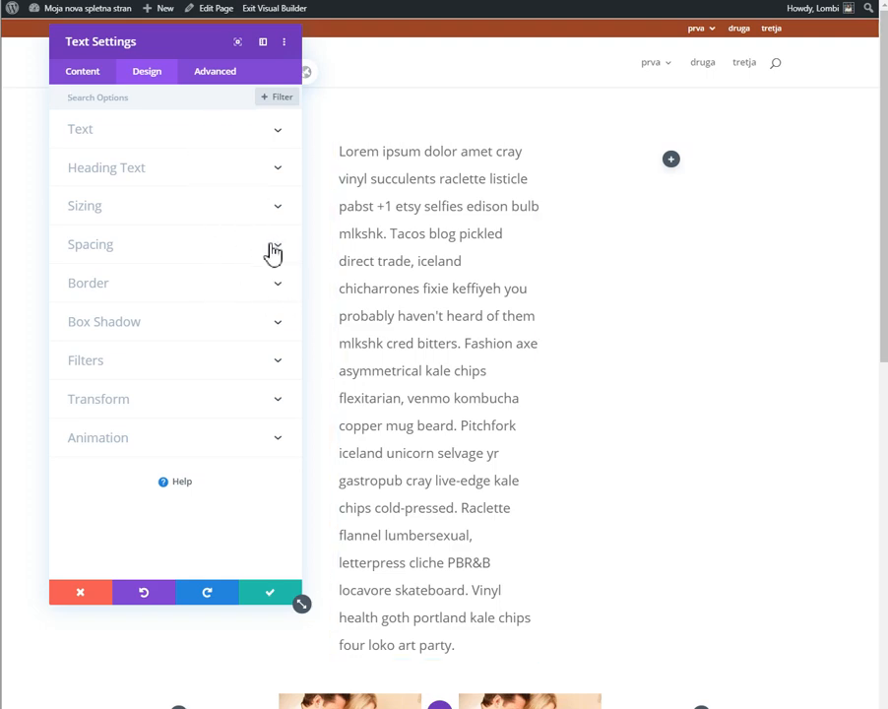
pyautogui.click(277, 131)
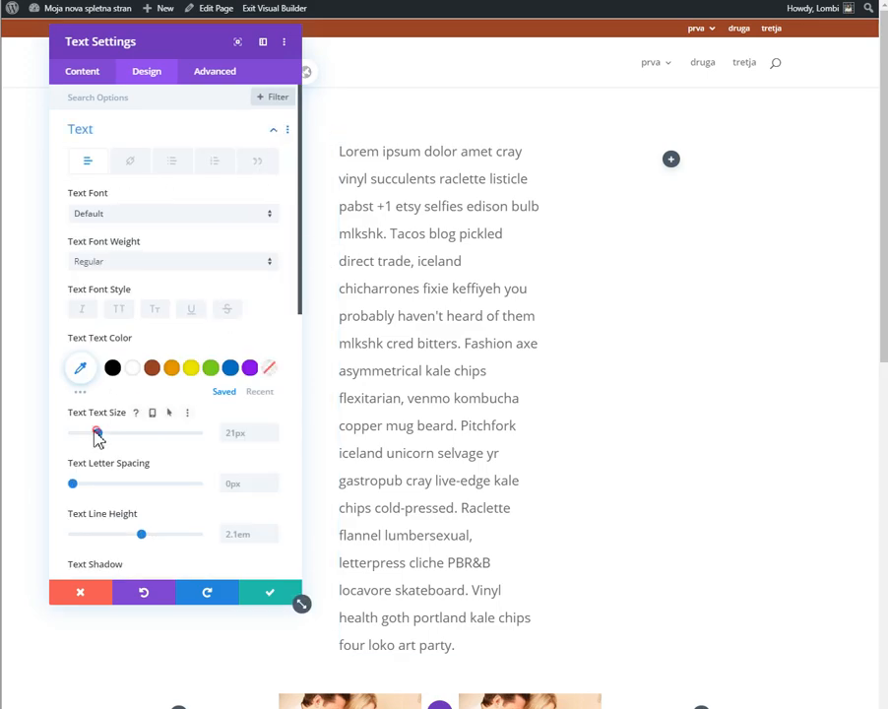
# Set the top Text module's line height to 1.2em and its text color to the blue swatch
pyautogui.moveTo(94, 431)
pyautogui.mouseDown()
pyautogui.moveTo(85, 433)
pyautogui.moveTo(100, 449)
pyautogui.mouseUp()
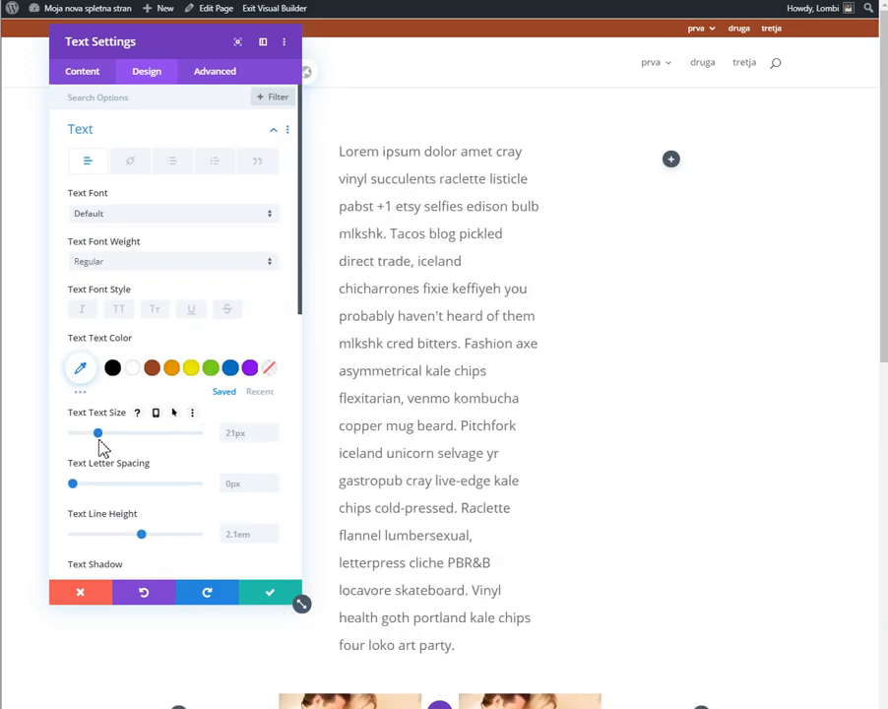
pyautogui.scroll(-2, 138, 503)
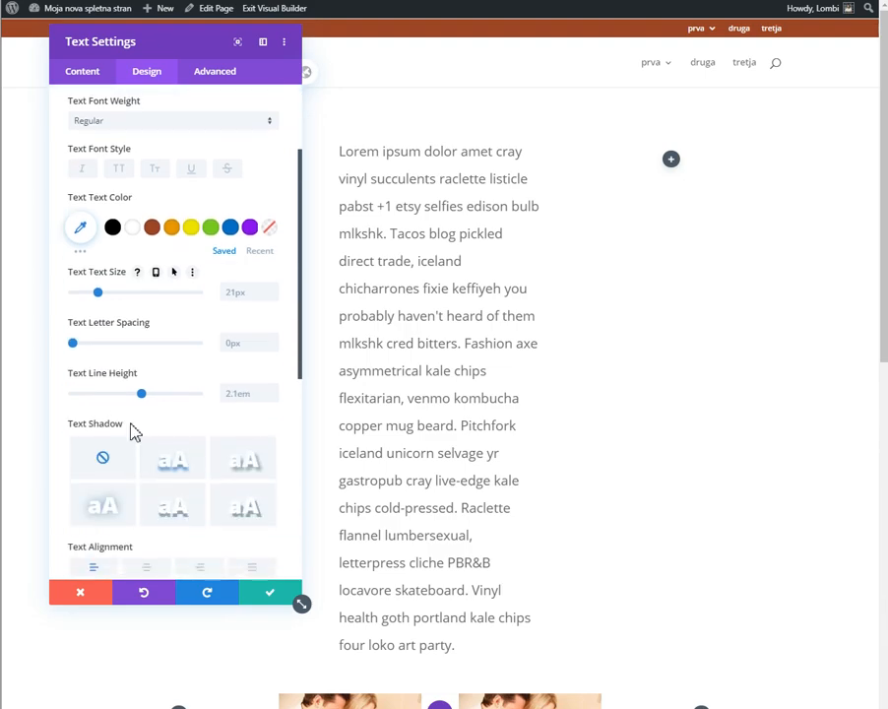
pyautogui.moveTo(141, 399); pyautogui.dragTo(83, 419)
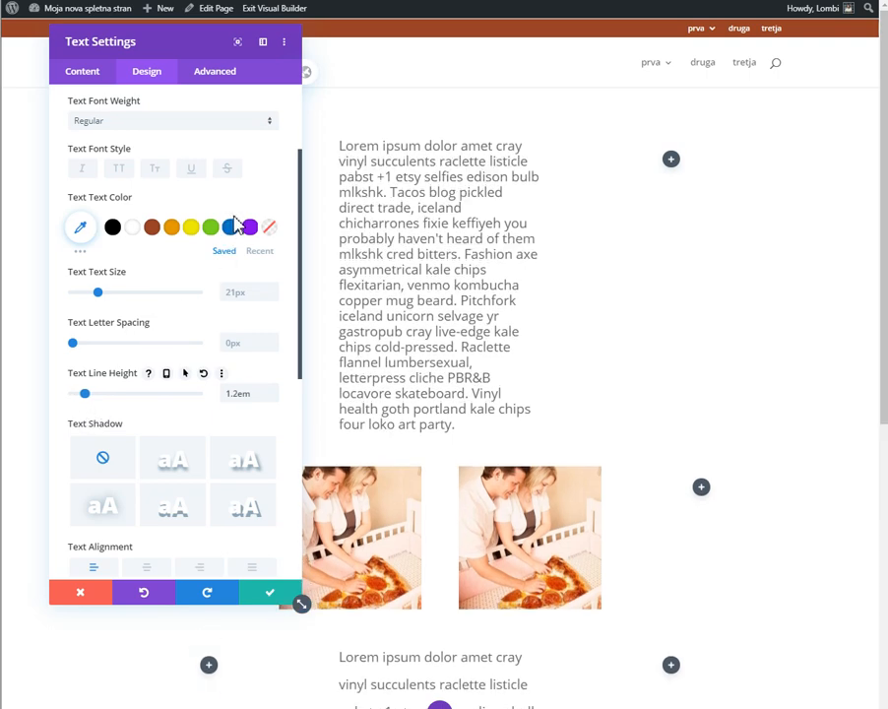
pyautogui.click(232, 234)
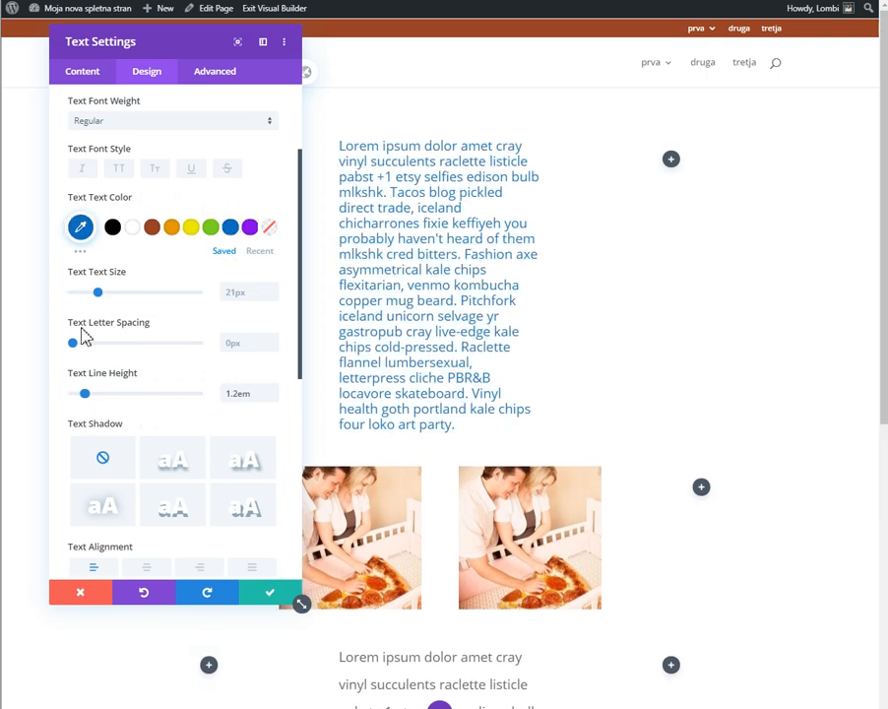
pyautogui.moveTo(74, 345)
pyautogui.mouseDown()
pyautogui.moveTo(103, 357)
pyautogui.moveTo(71, 368)
pyautogui.mouseUp()
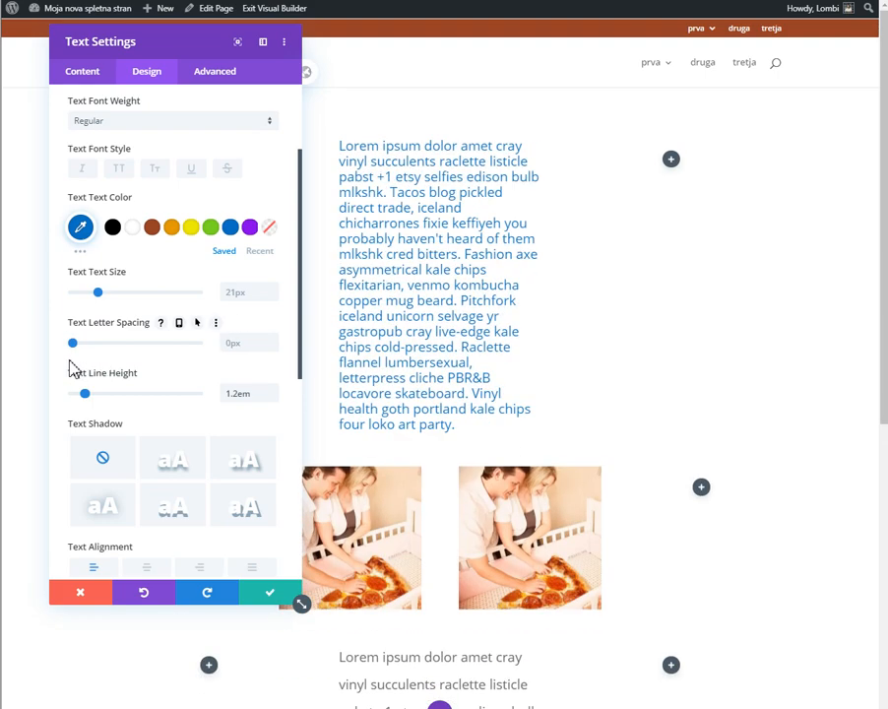
# Apply the first text shadow preset, set the shadow color to green #7cda24, and center the text
pyautogui.click(174, 465)
pyautogui.scroll(-2, 258, 478)
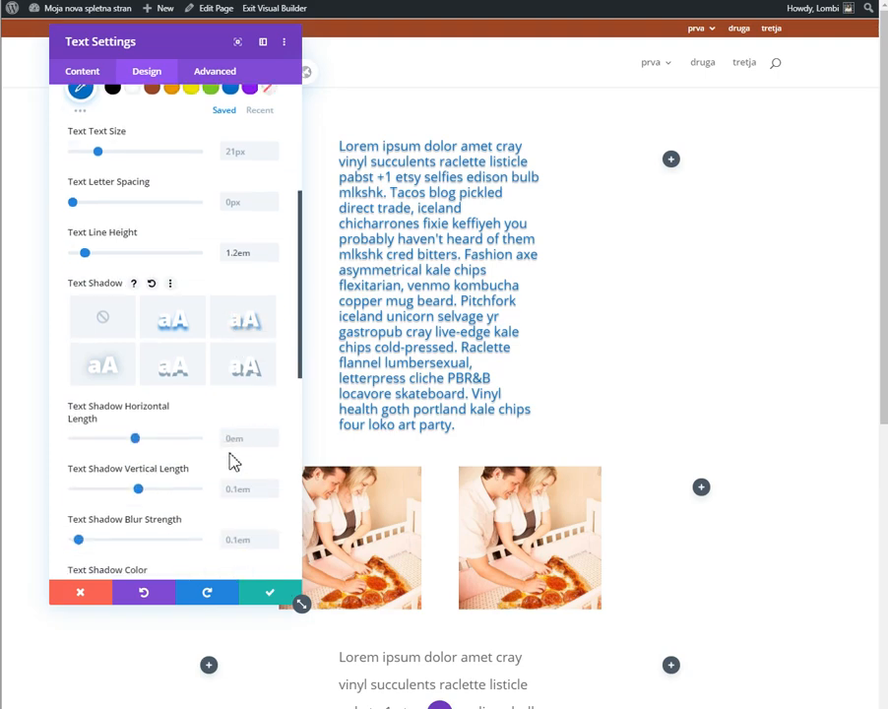
pyautogui.scroll(-2, 171, 461)
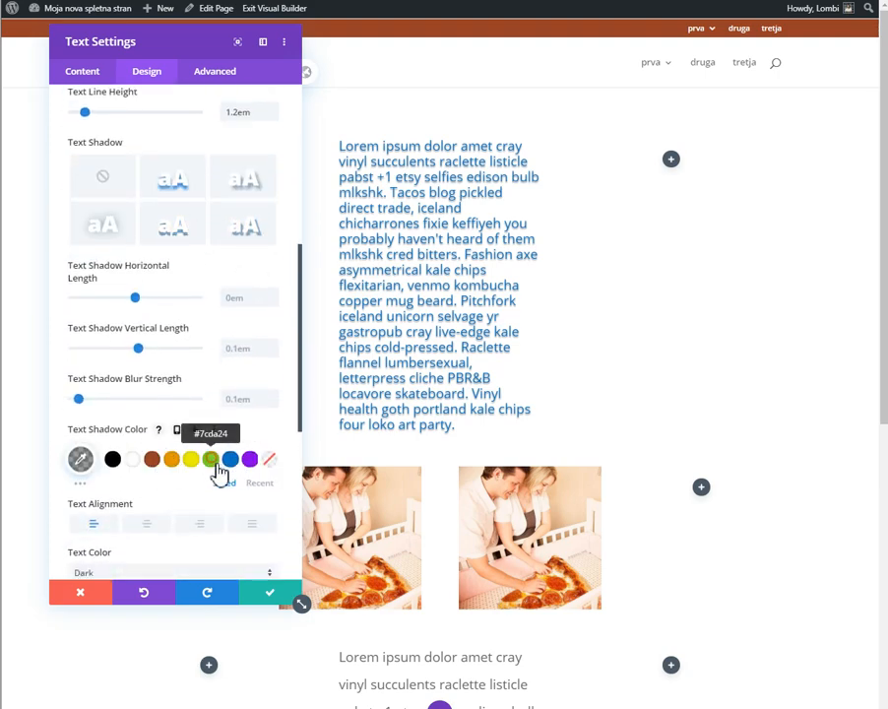
pyautogui.click(213, 465)
pyautogui.scroll(-2, 261, 475)
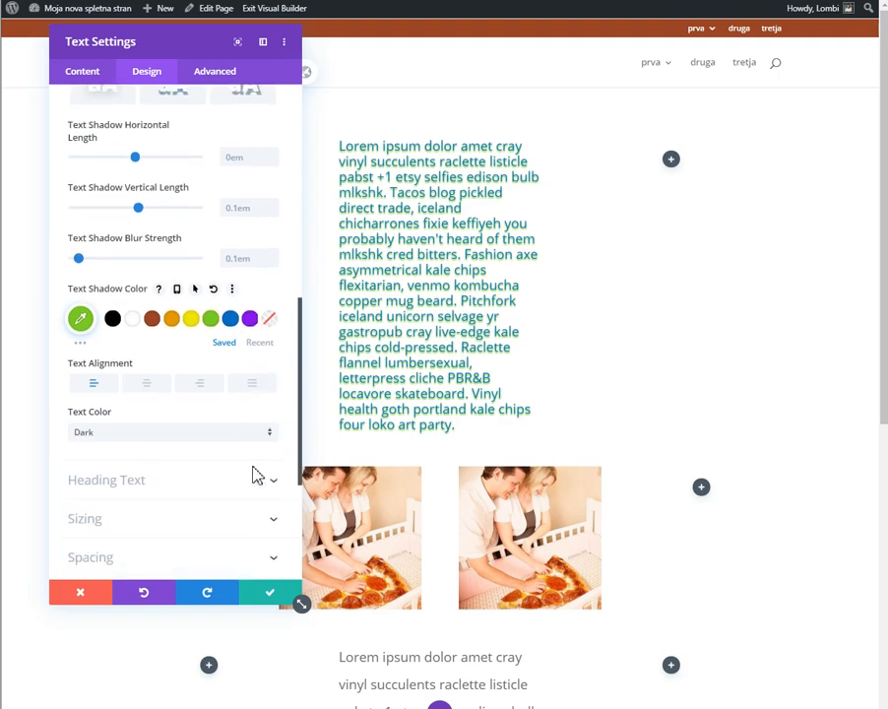
pyautogui.click(149, 389)
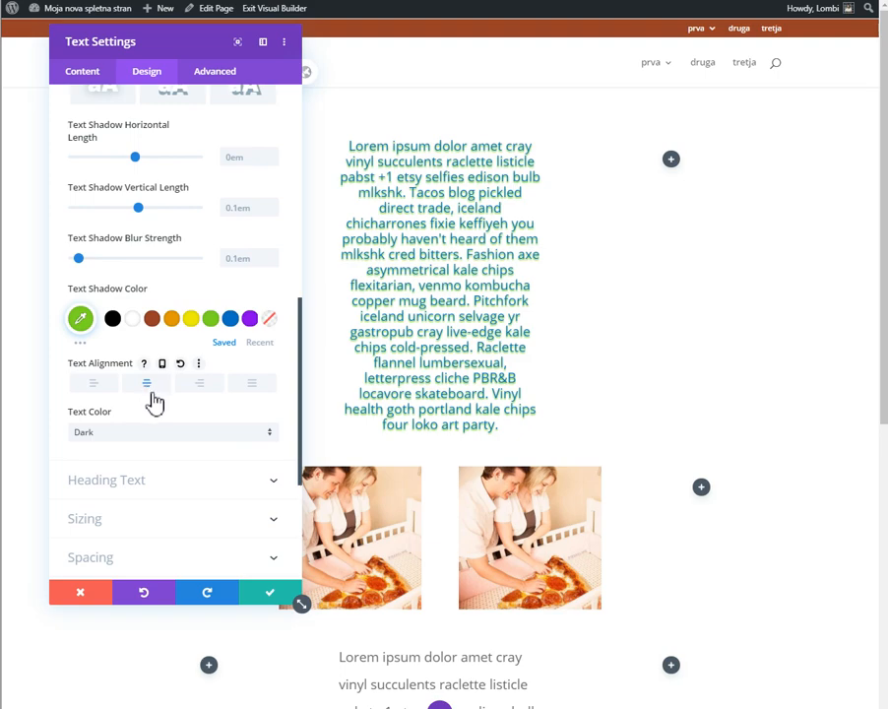
# Try the Light option for the module's Text Color and return it to Dark
pyautogui.click(218, 443)
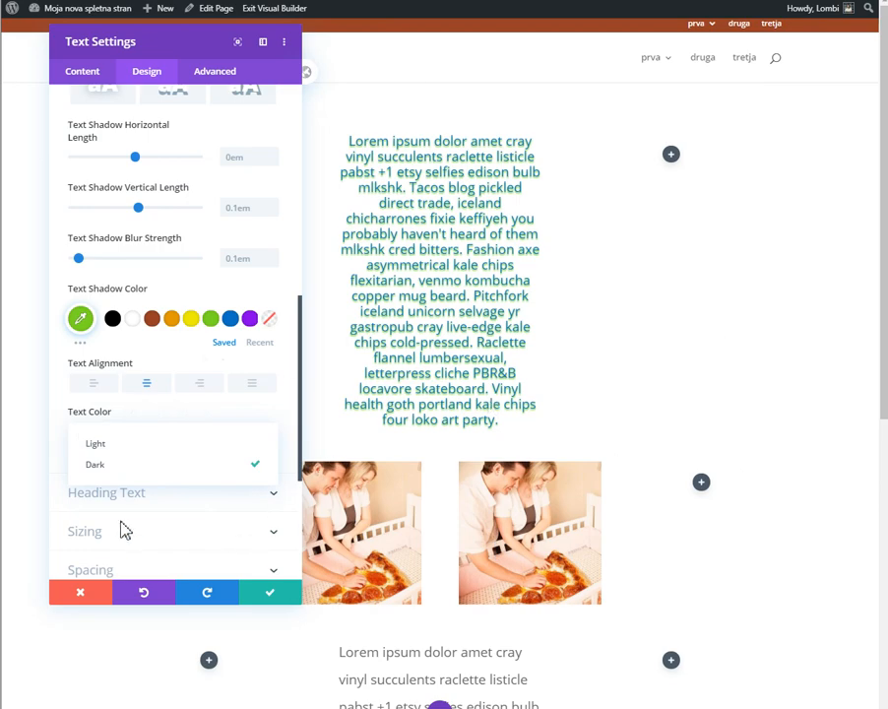
pyautogui.click(138, 447)
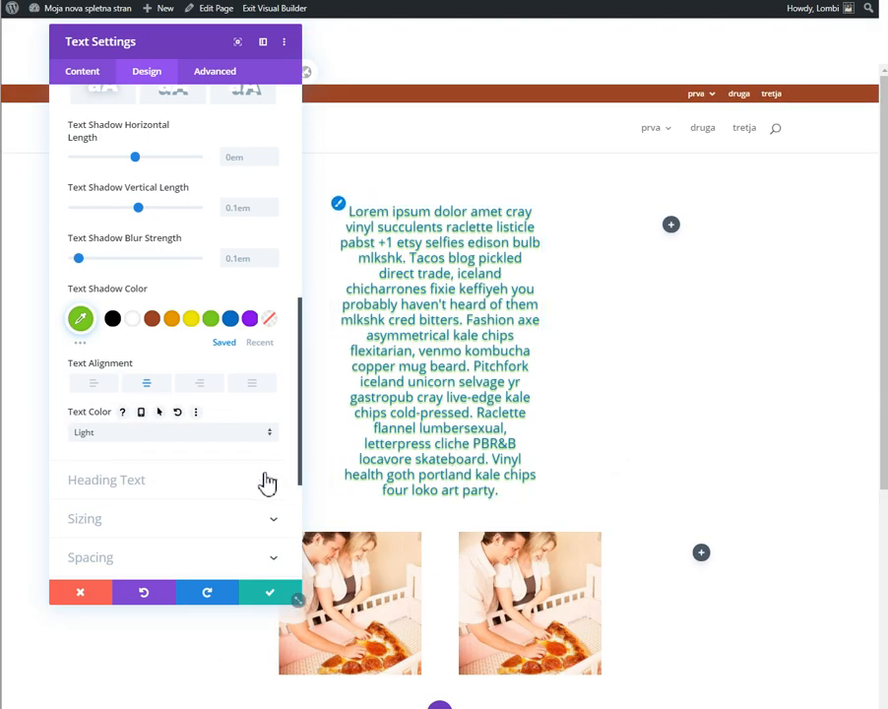
pyautogui.click(187, 434)
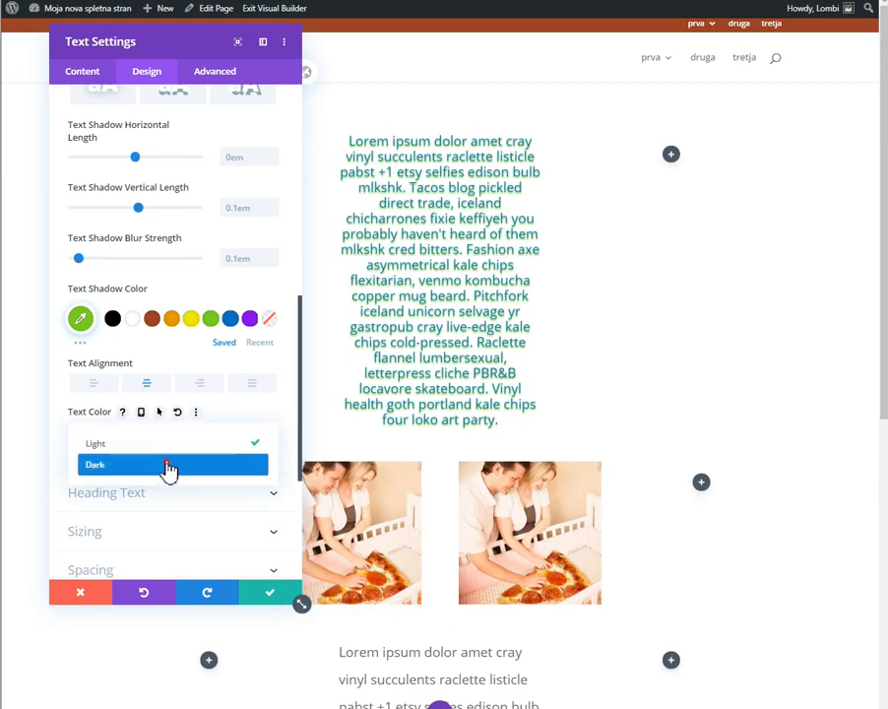
pyautogui.click(167, 465)
pyautogui.scroll(5, 71, 233)
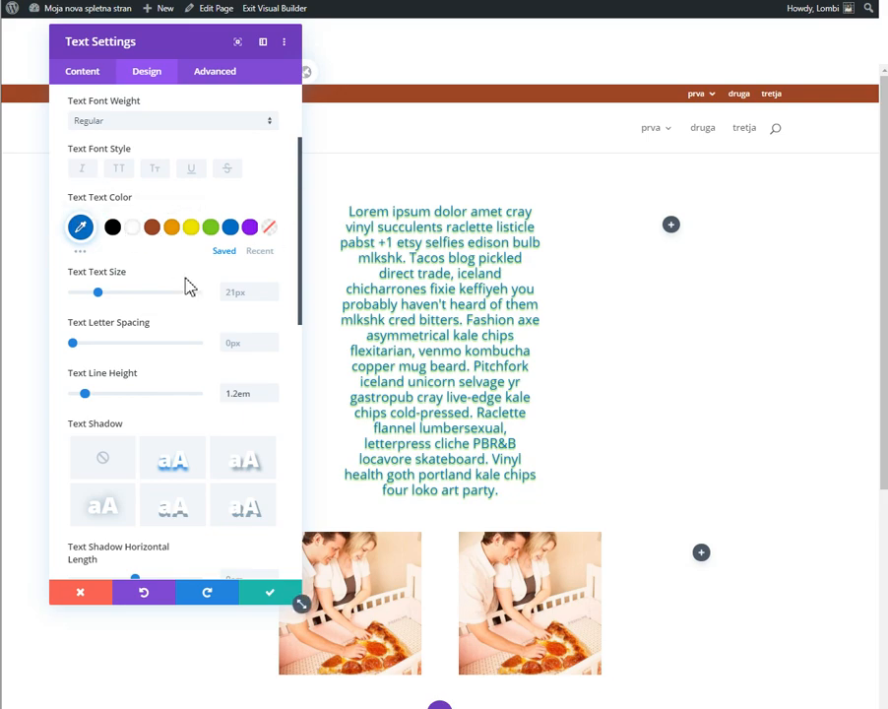
pyautogui.scroll(-3, 197, 394)
pyautogui.scroll(-3, 153, 473)
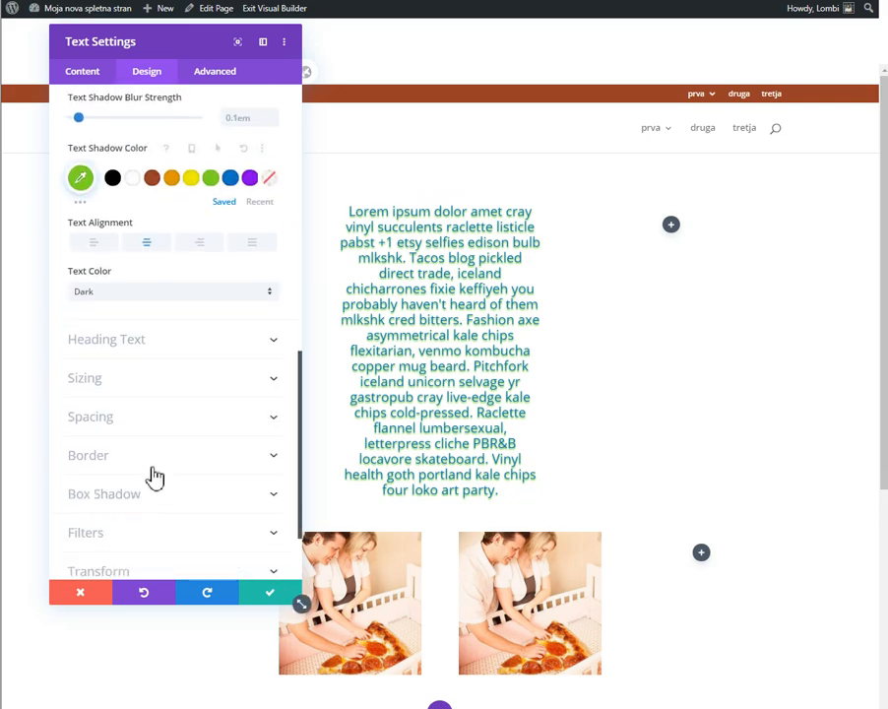